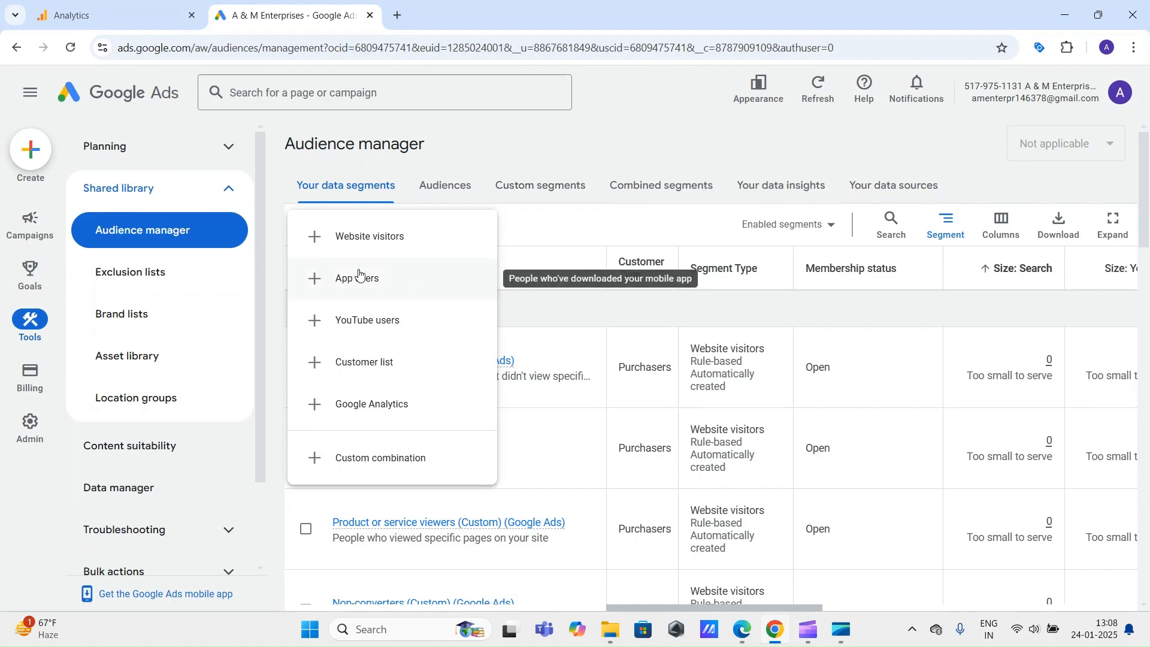
# Start a new custom combination segment and name it Custom-combination-audience-1
pyautogui.click(344, 466)
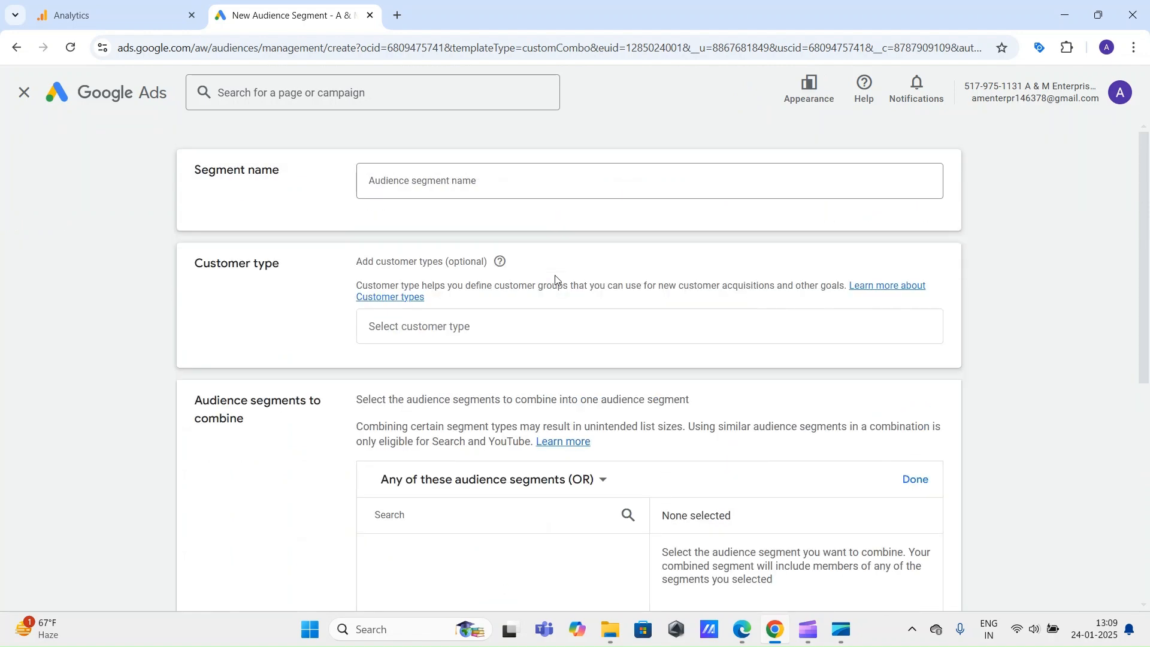
pyautogui.click(464, 193)
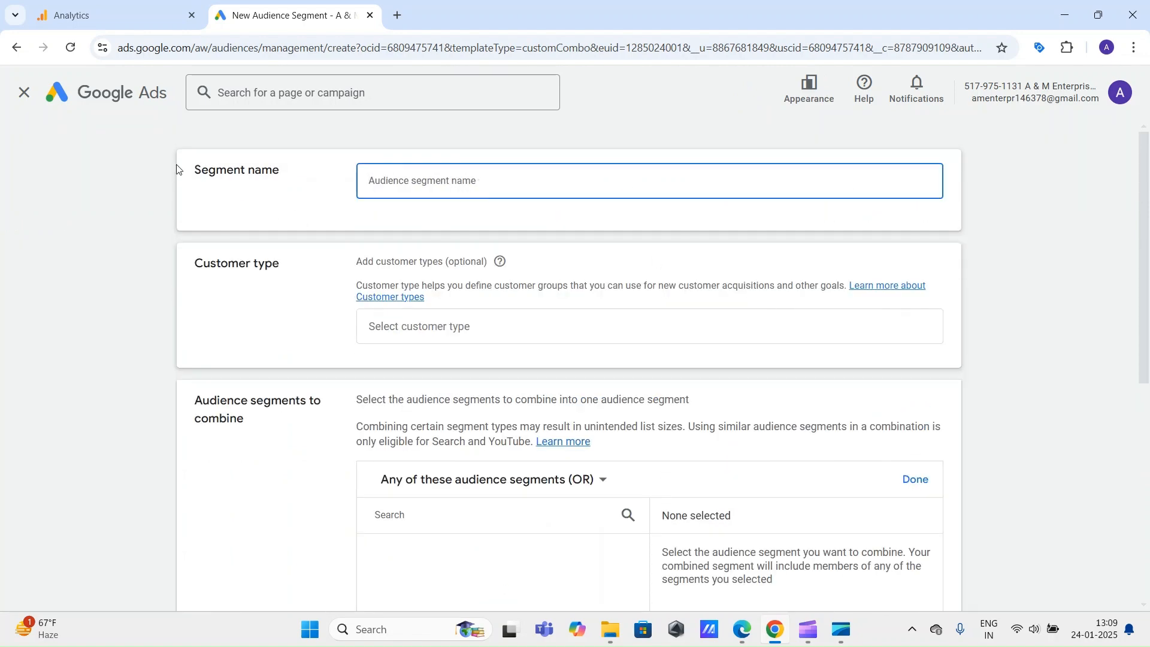
pyautogui.moveTo(194, 170); pyautogui.dragTo(480, 178)
pyautogui.click(480, 177)
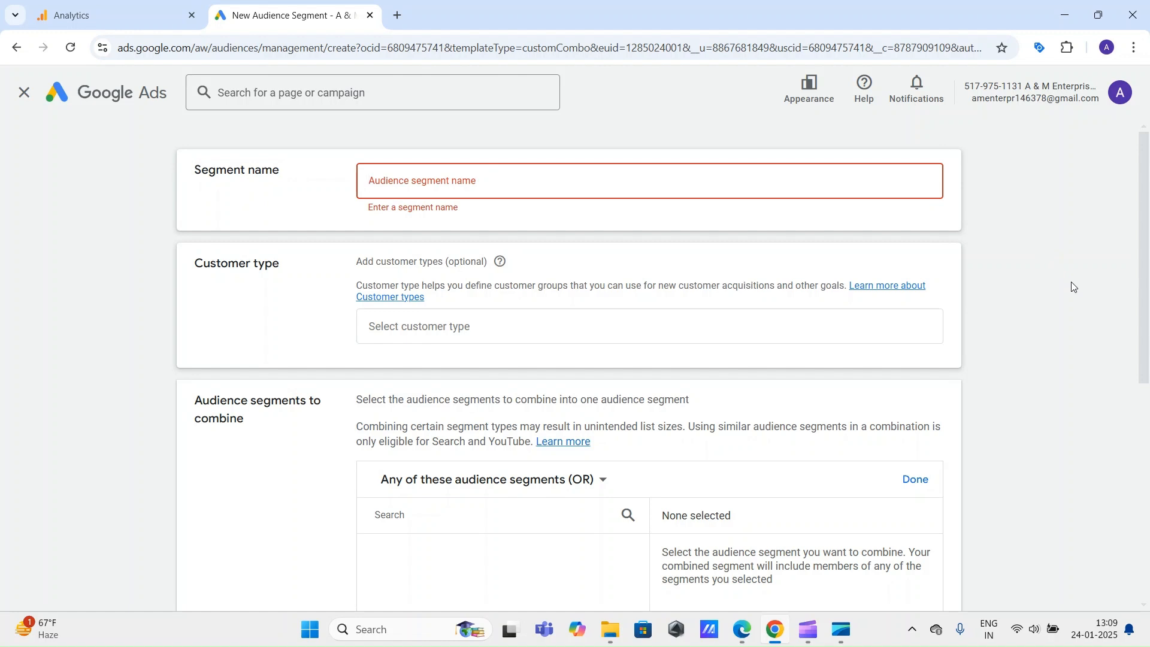
pyautogui.write('Custom-combination-audience-1')
pyautogui.click(296, 313)
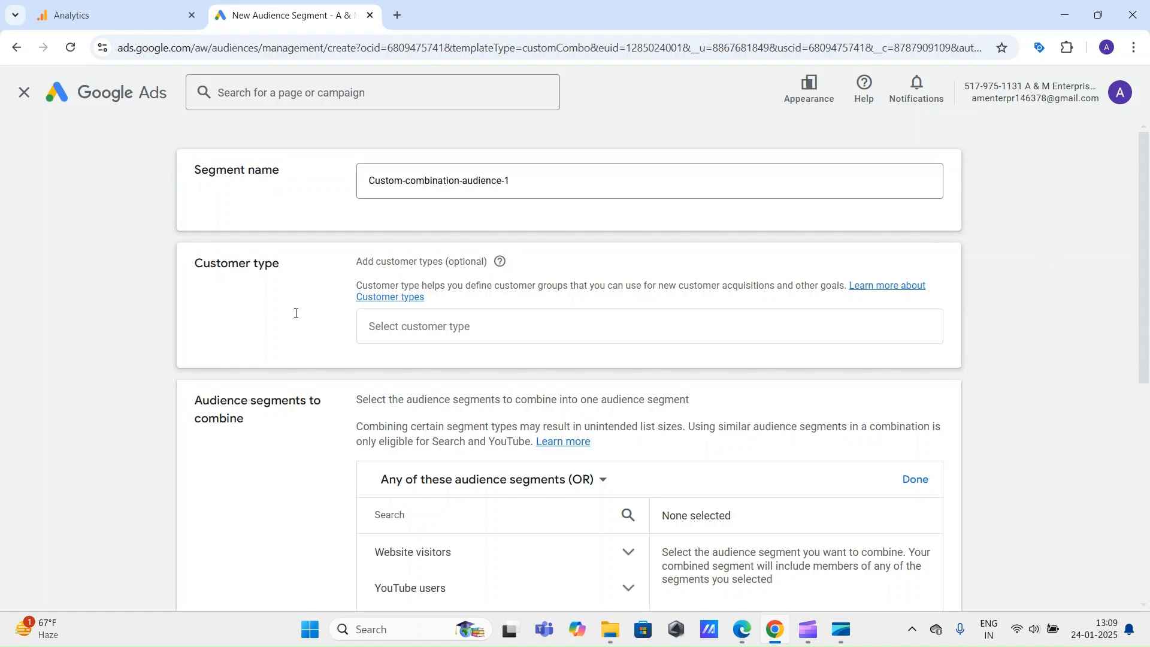
# Set the segment's customer type to Purchasers
pyautogui.moveTo(187, 267); pyautogui.dragTo(278, 266)
pyautogui.click(473, 329)
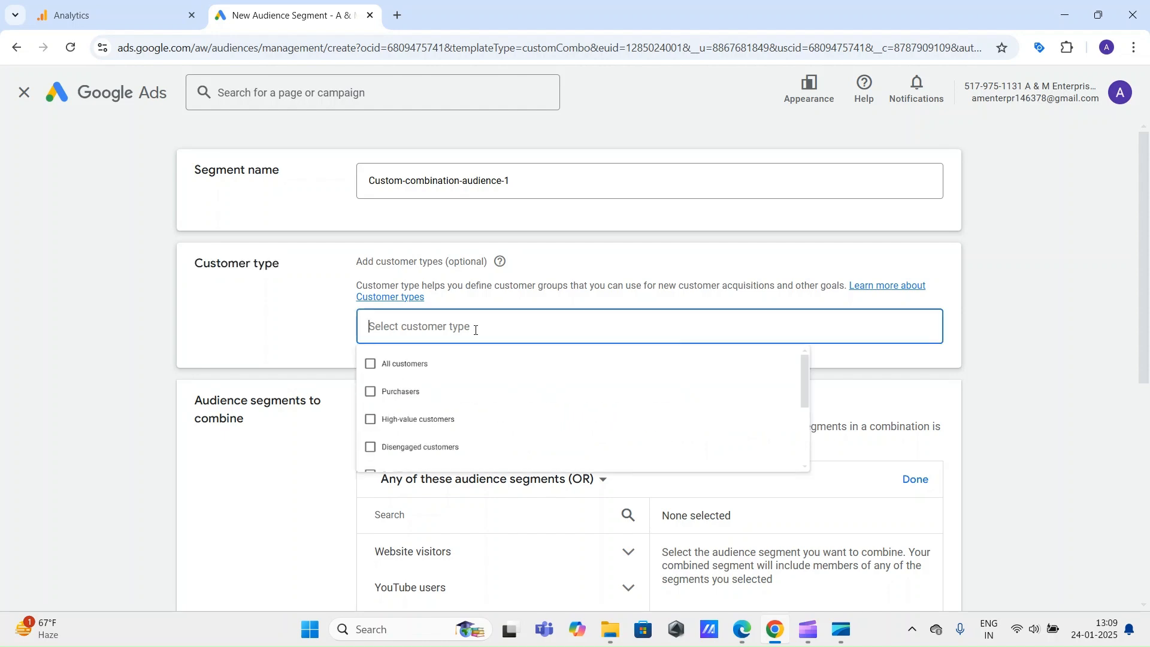
pyautogui.click(411, 405)
pyautogui.click(950, 308)
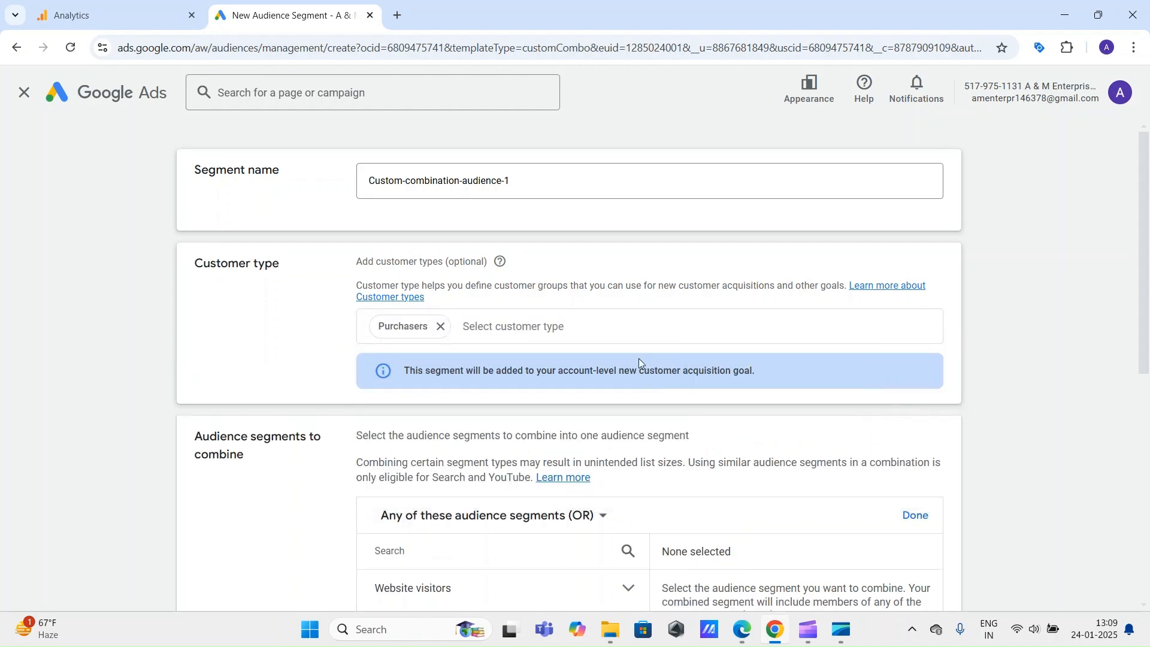
# Set the condition for the audience segments to combine to "Each of these audience segments (AND)"
pyautogui.scroll(-2, 511, 329)
pyautogui.scroll(-1, 1073, 358)
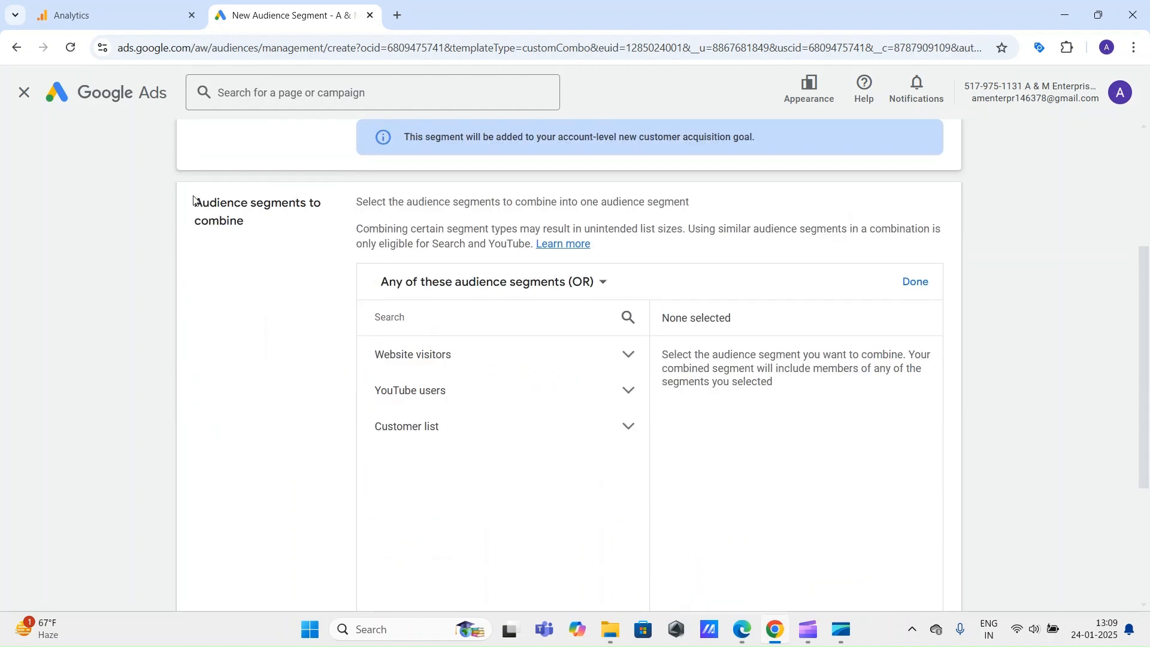
pyautogui.moveTo(198, 202); pyautogui.dragTo(259, 227)
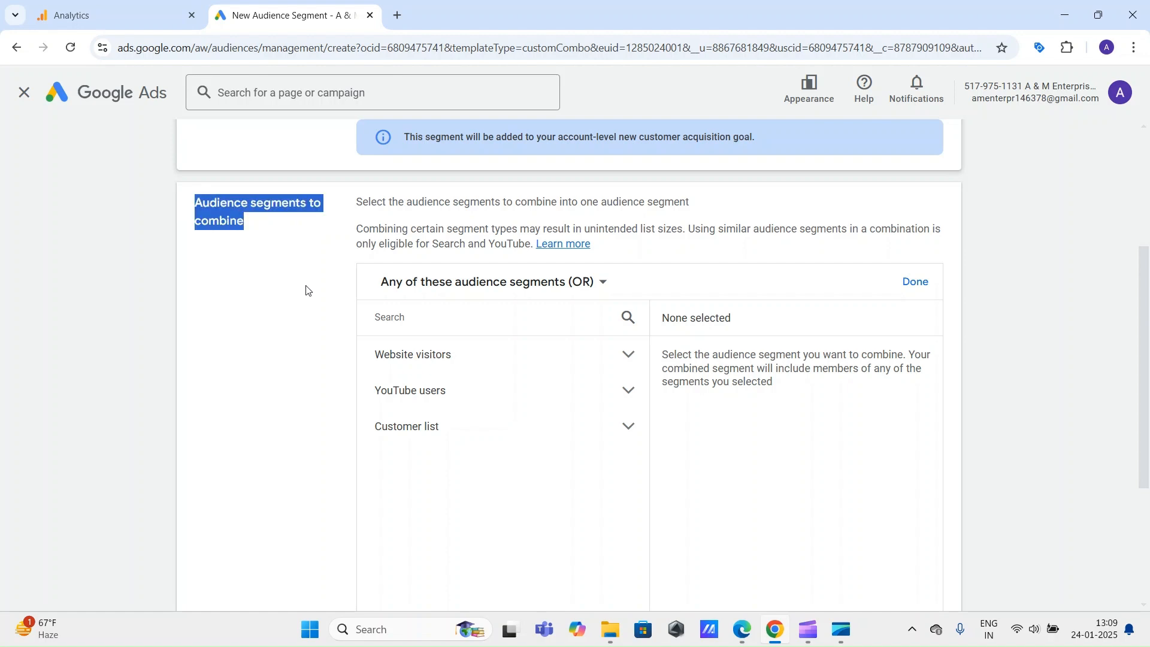
pyautogui.click(1045, 312)
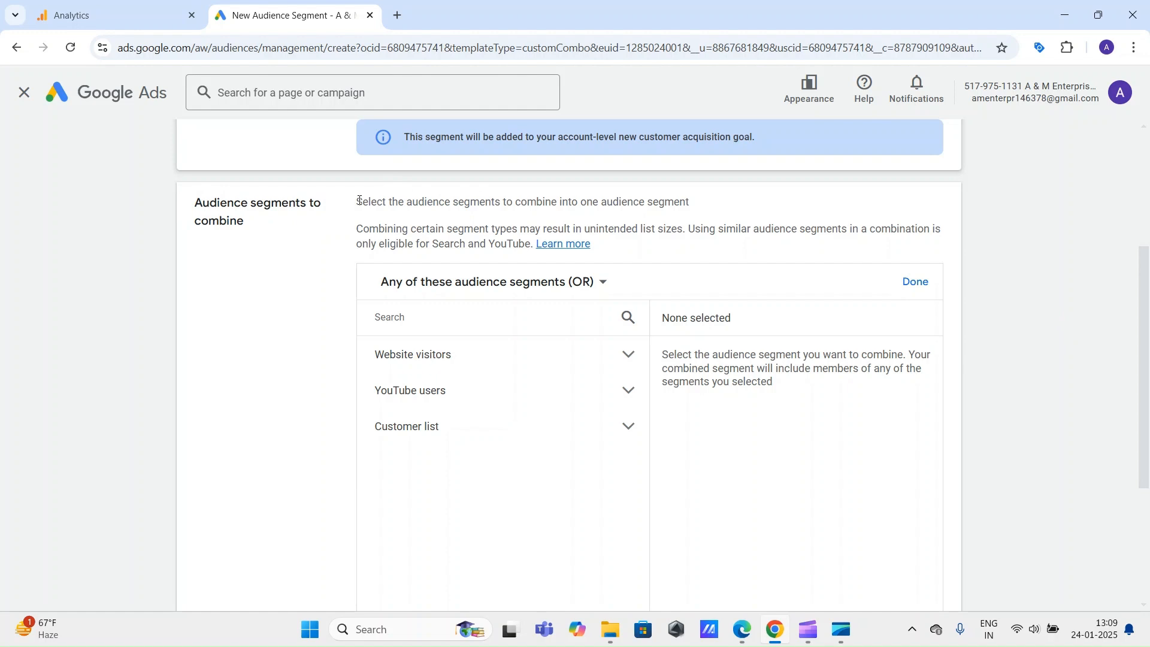
pyautogui.moveTo(356, 205); pyautogui.dragTo(716, 223)
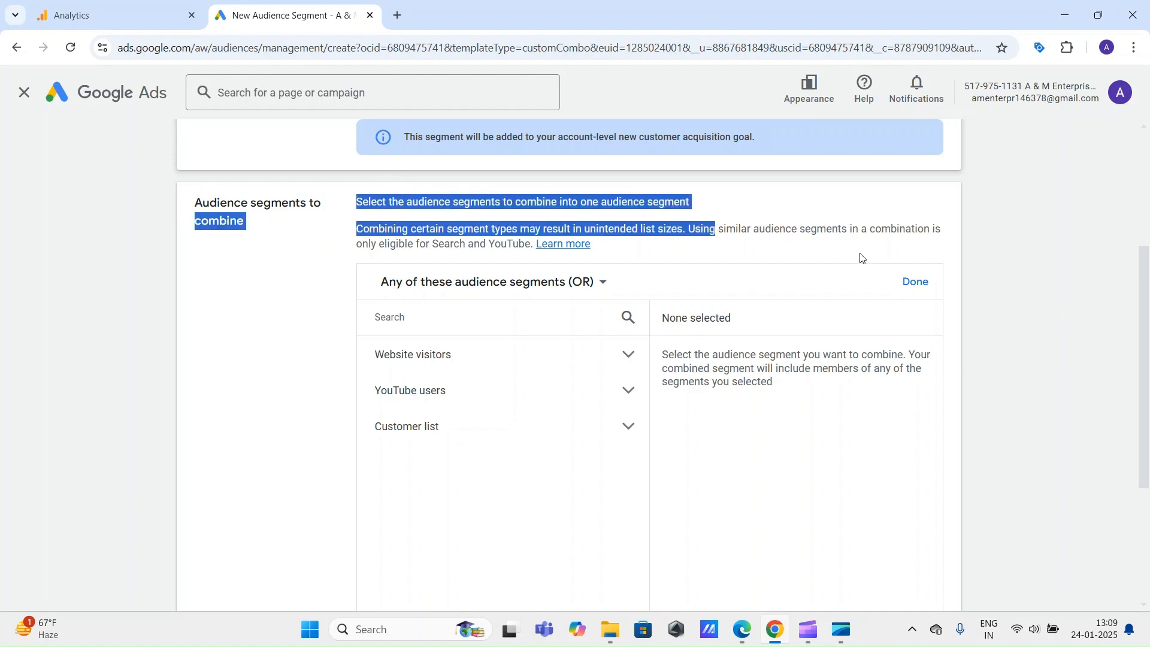
pyautogui.click(940, 285)
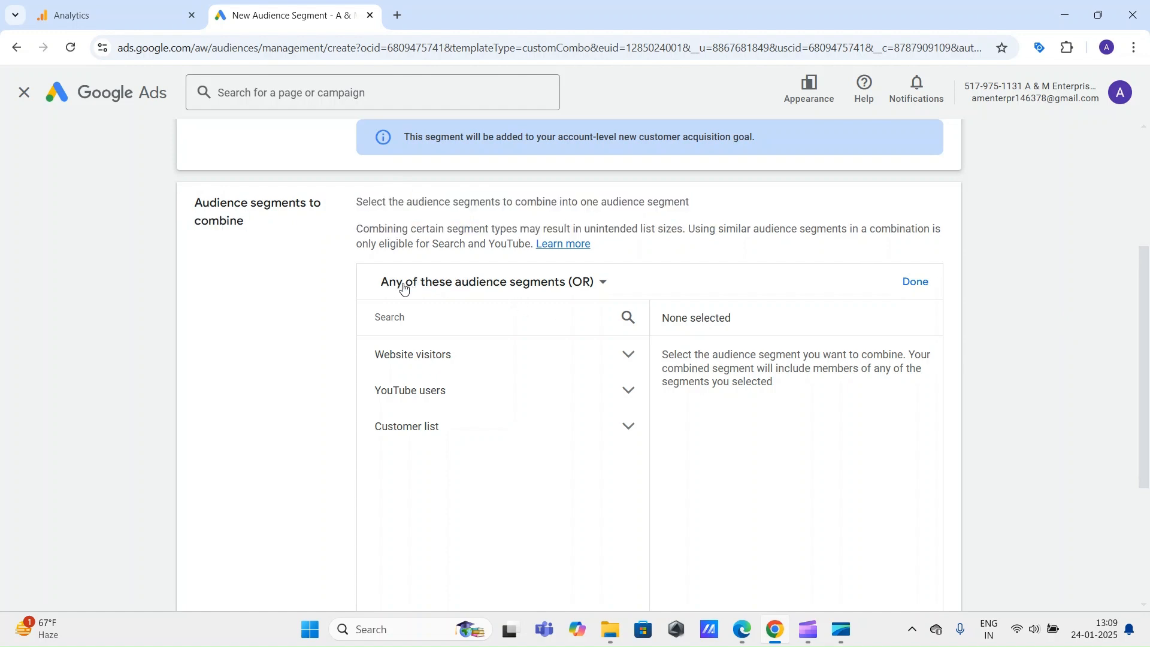
pyautogui.click(581, 285)
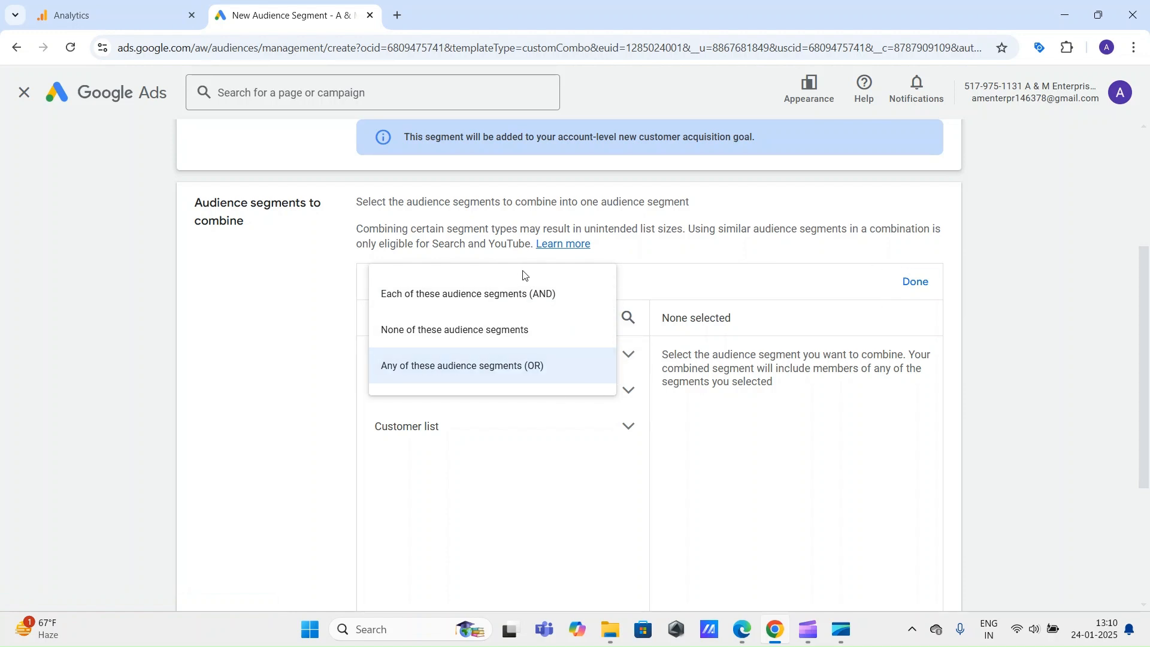
pyautogui.click(502, 297)
# Add the website visitor segments A-Remarketing-list-contact-about-us, B-Remarketing-list-home-blog-page and C-Visitors-home+transport-blog-page to the combination and finish the selection
pyautogui.scroll(-2, 925, 324)
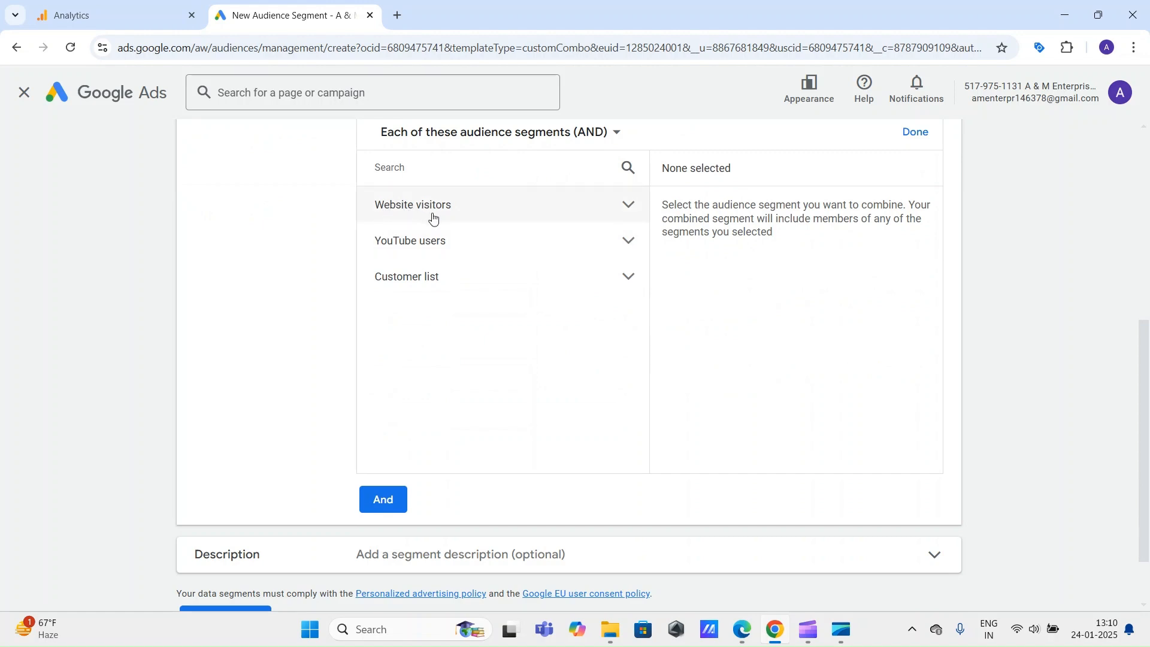
pyautogui.click(476, 209)
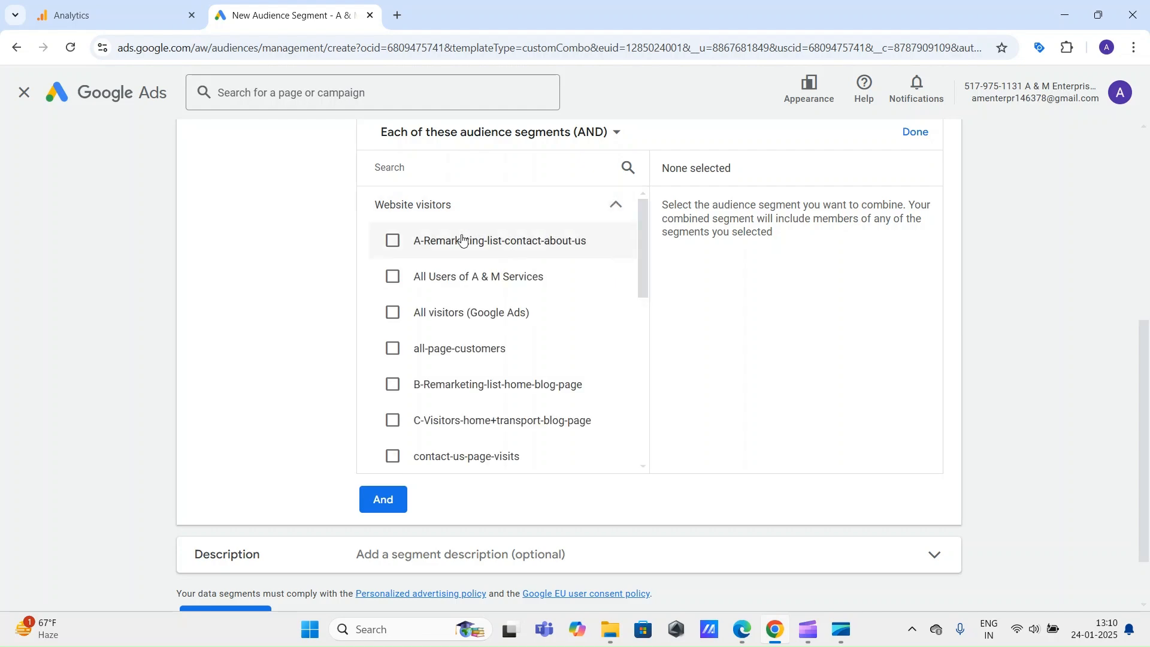
pyautogui.scroll(-1, 555, 262)
pyautogui.scroll(-6, 558, 281)
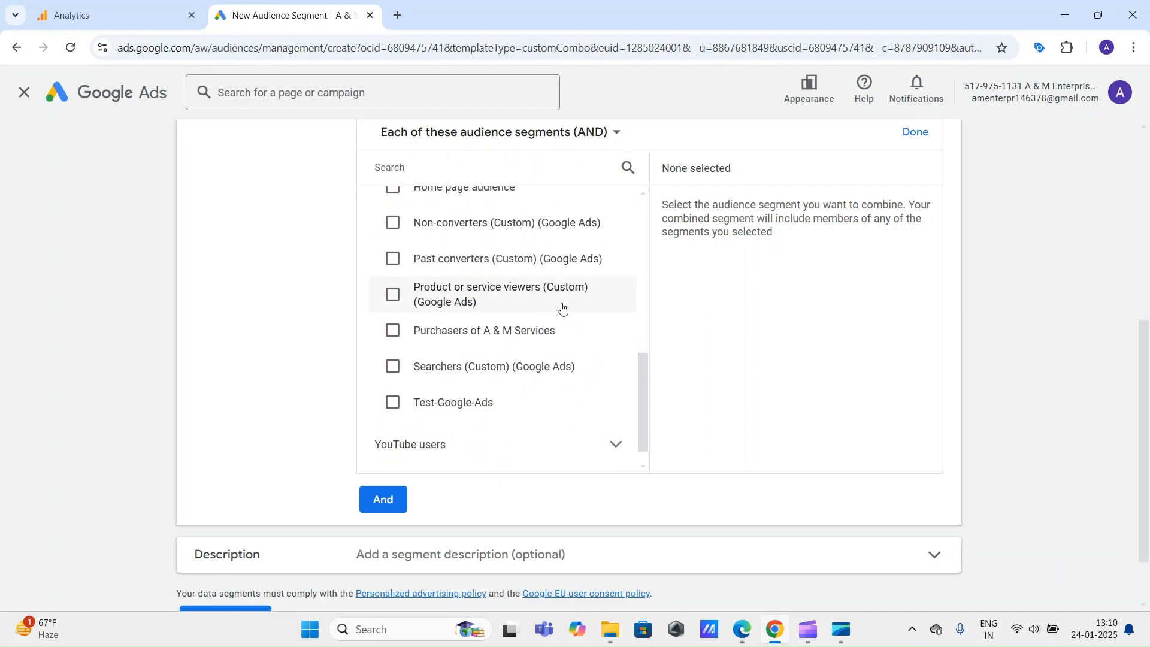
pyautogui.scroll(6, 594, 308)
pyautogui.scroll(2, 563, 308)
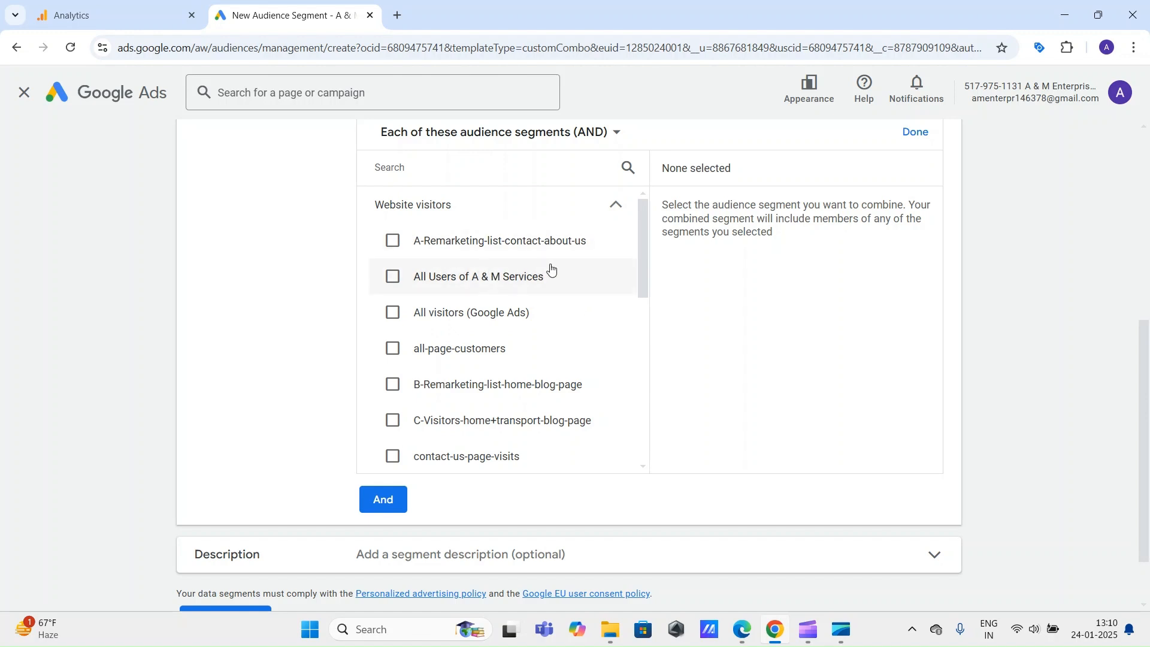
pyautogui.click(396, 245)
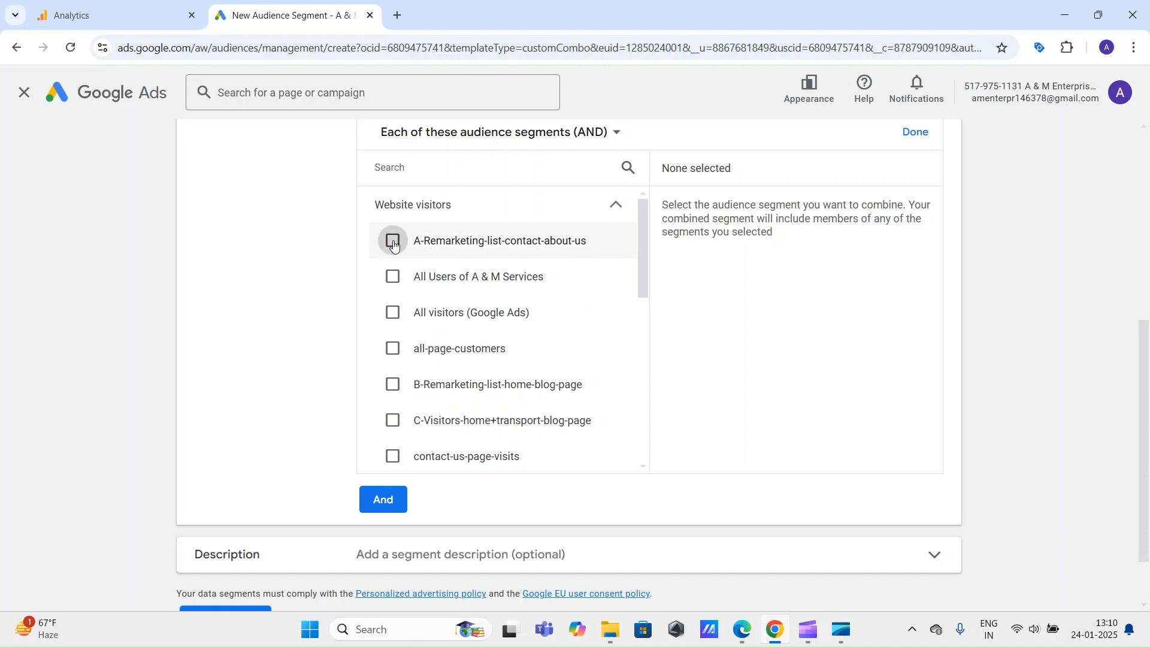
pyautogui.scroll(-1, 471, 336)
pyautogui.scroll(-1, 471, 335)
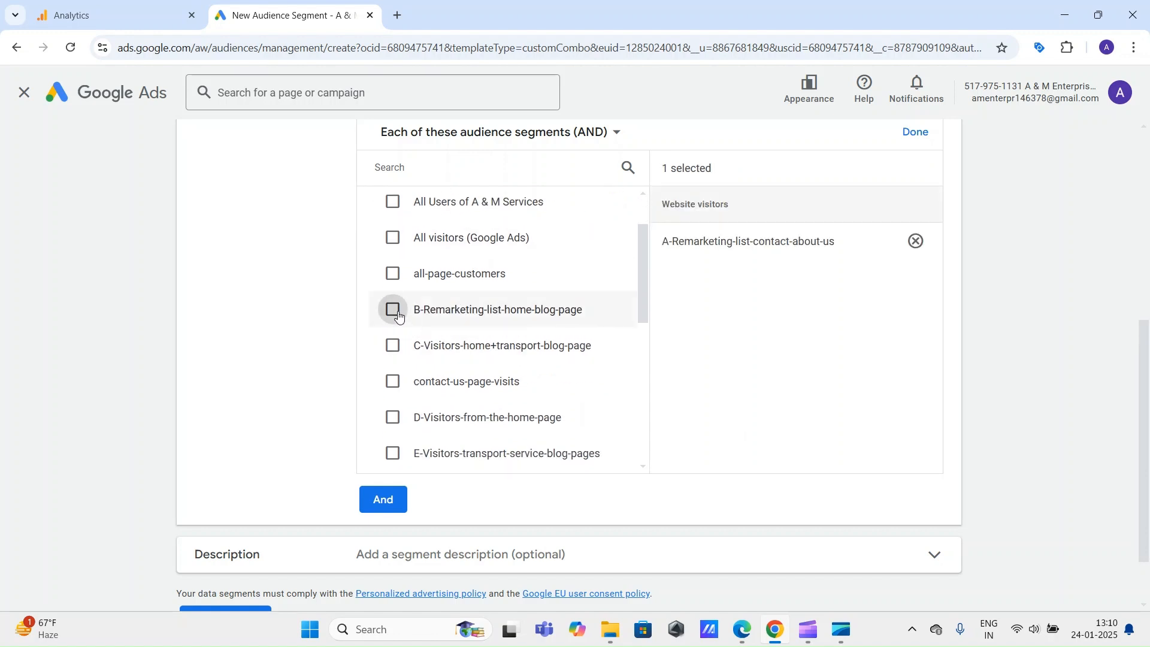
pyautogui.click(394, 310)
pyautogui.click(393, 346)
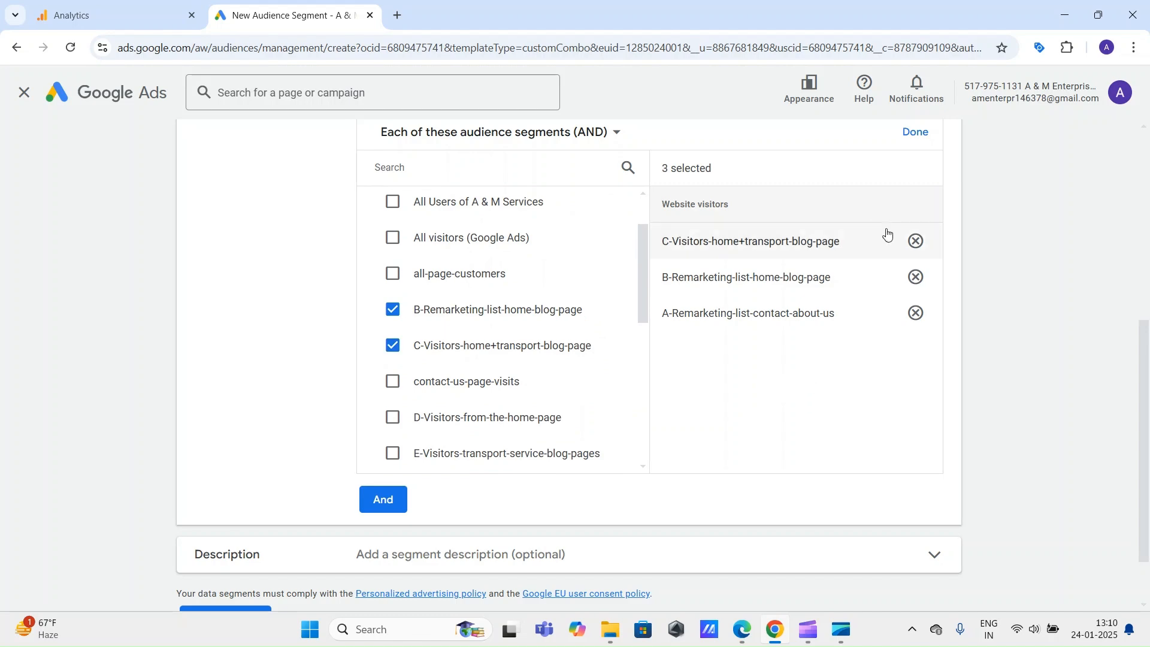
pyautogui.scroll(2, 1030, 345)
pyautogui.scroll(-1, 1029, 346)
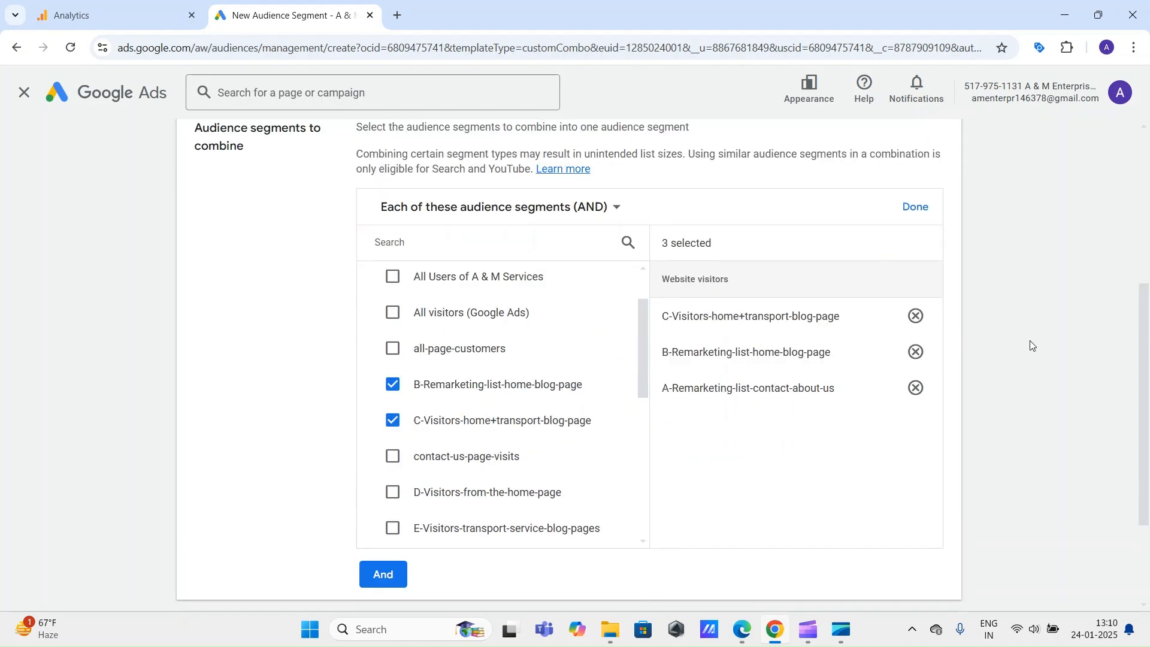
pyautogui.click(919, 213)
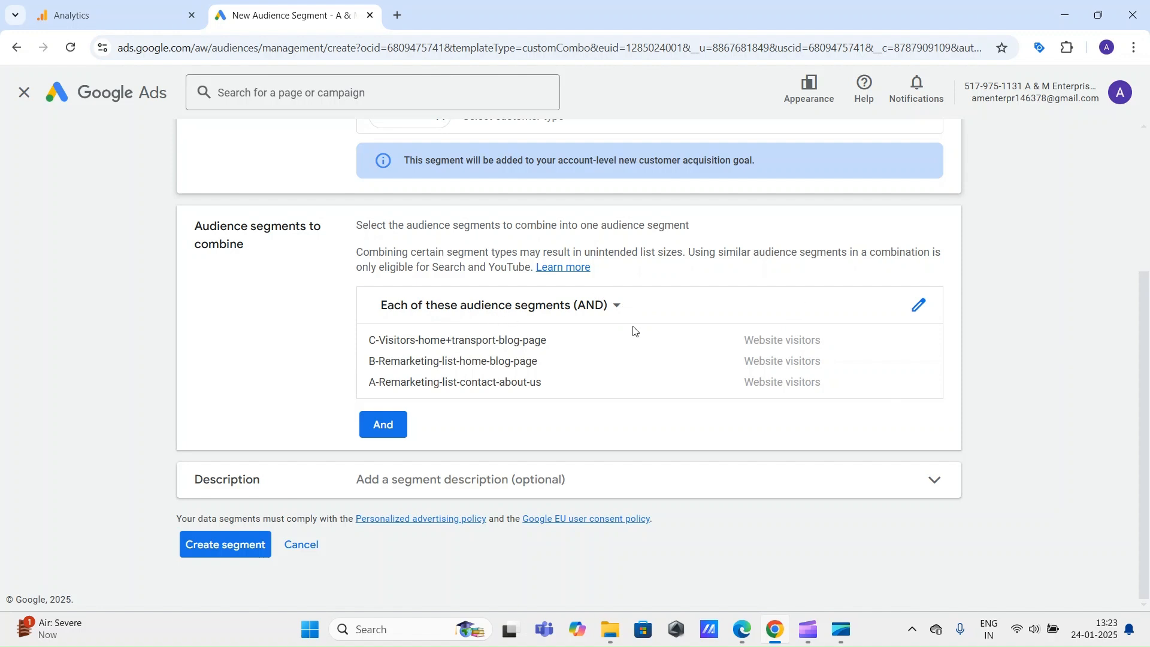
pyautogui.moveTo(746, 341); pyautogui.dragTo(816, 381)
pyautogui.click(851, 380)
pyautogui.moveTo(747, 339); pyautogui.dragTo(829, 383)
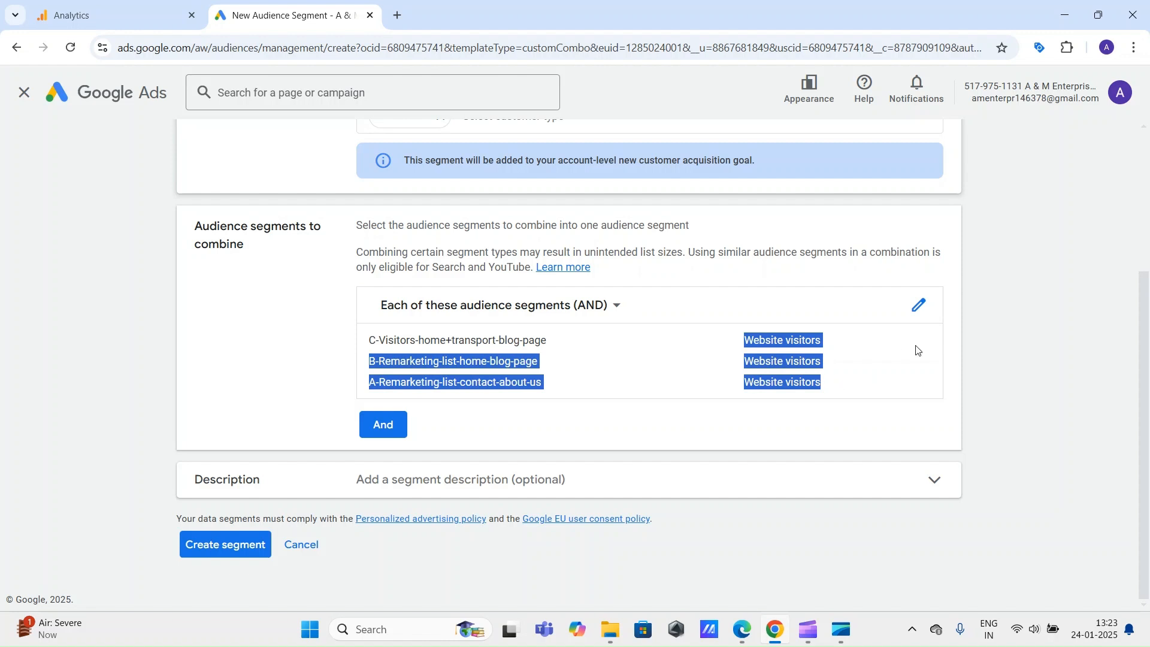
# Edit the combination to also include the YouTube segment youtube-remarketing-list-1 and the customer list customer-list-remarketing-1
pyautogui.click(919, 304)
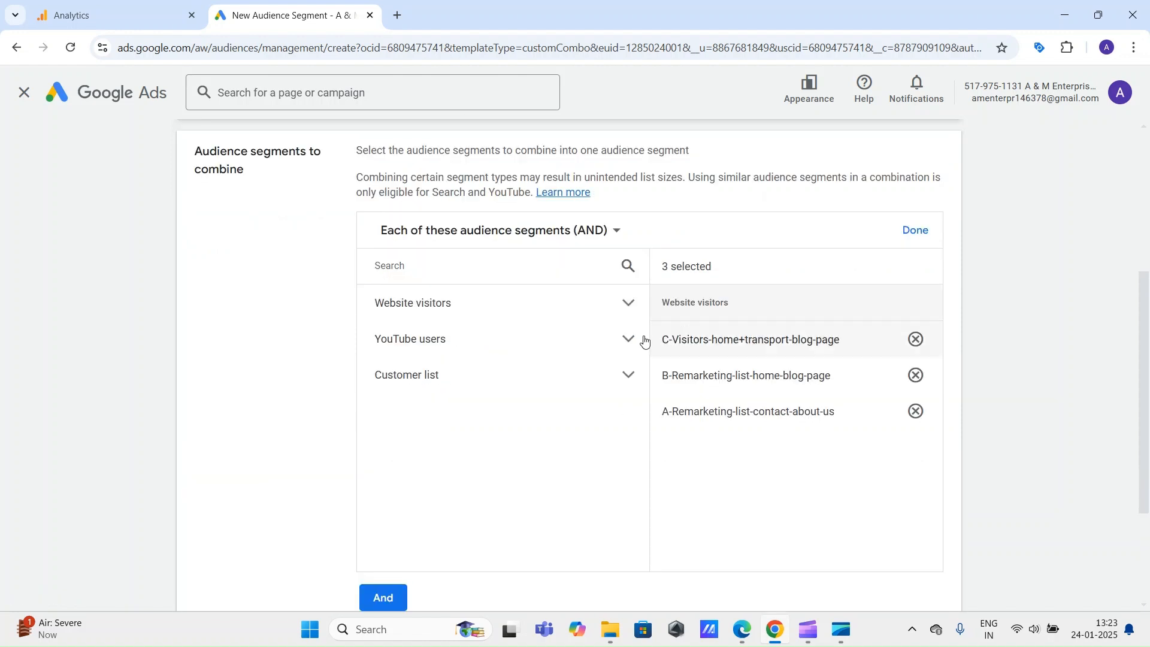
pyautogui.click(575, 341)
pyautogui.click(393, 375)
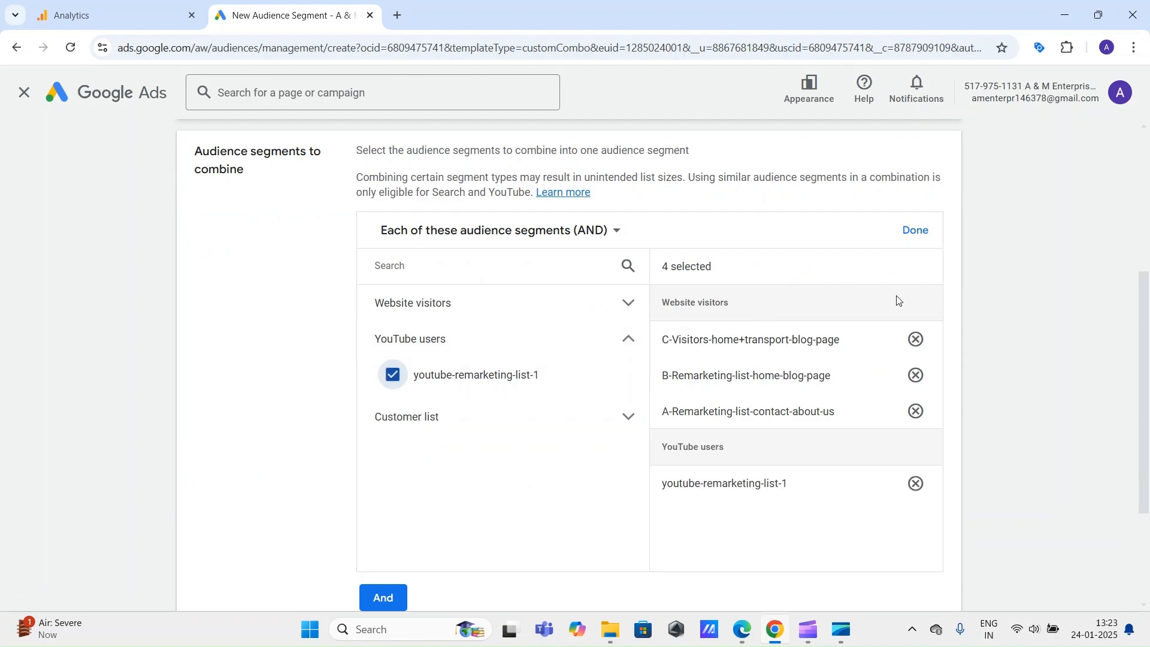
pyautogui.scroll(-1, 898, 301)
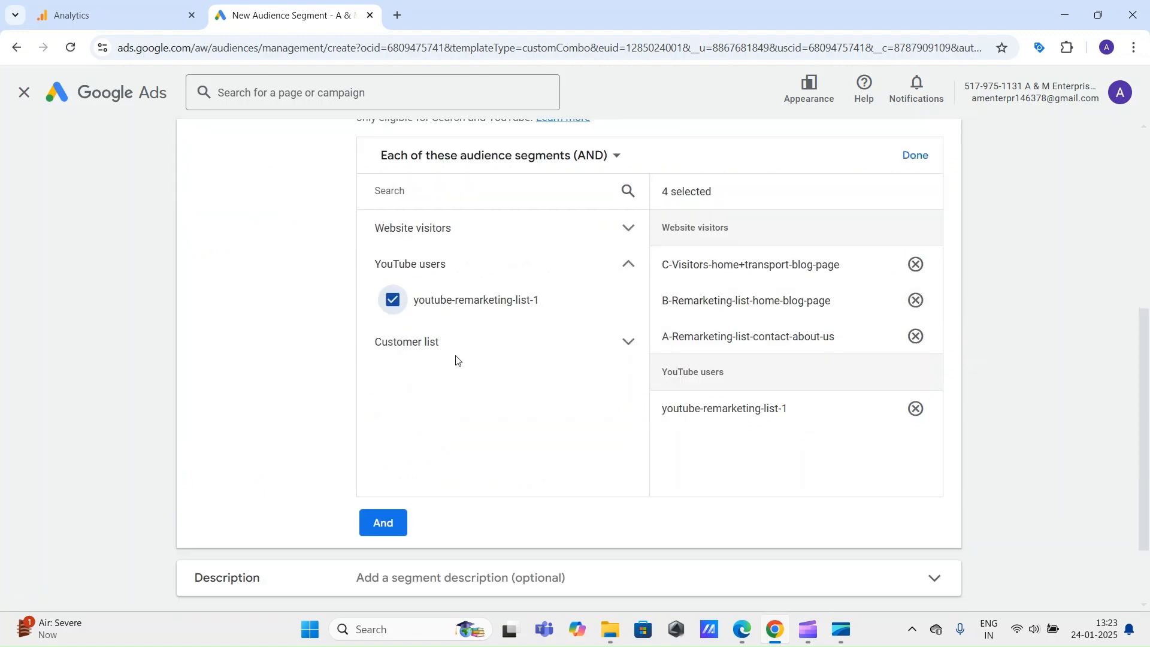
pyautogui.click(609, 341)
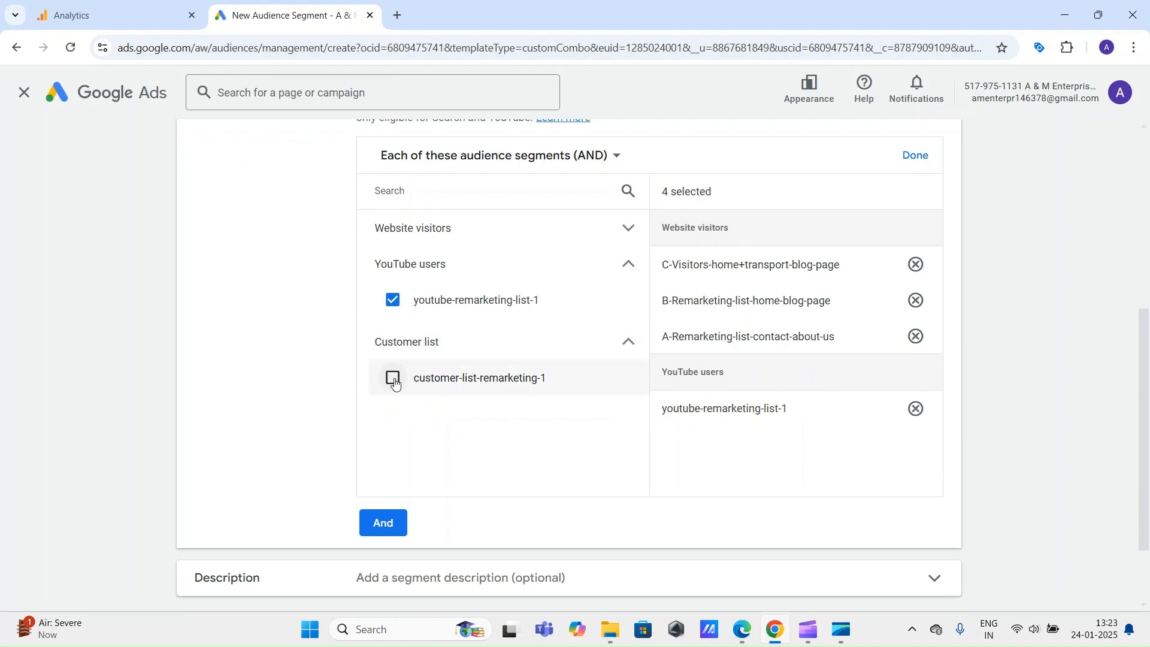
pyautogui.click(394, 379)
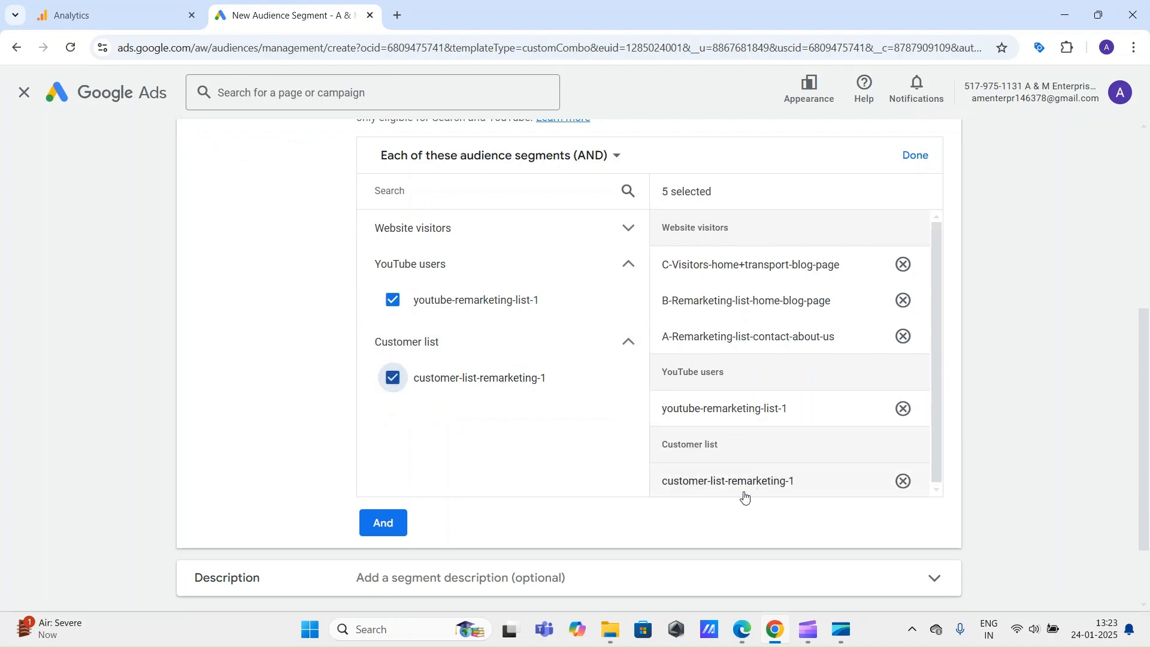
pyautogui.scroll(1, 658, 432)
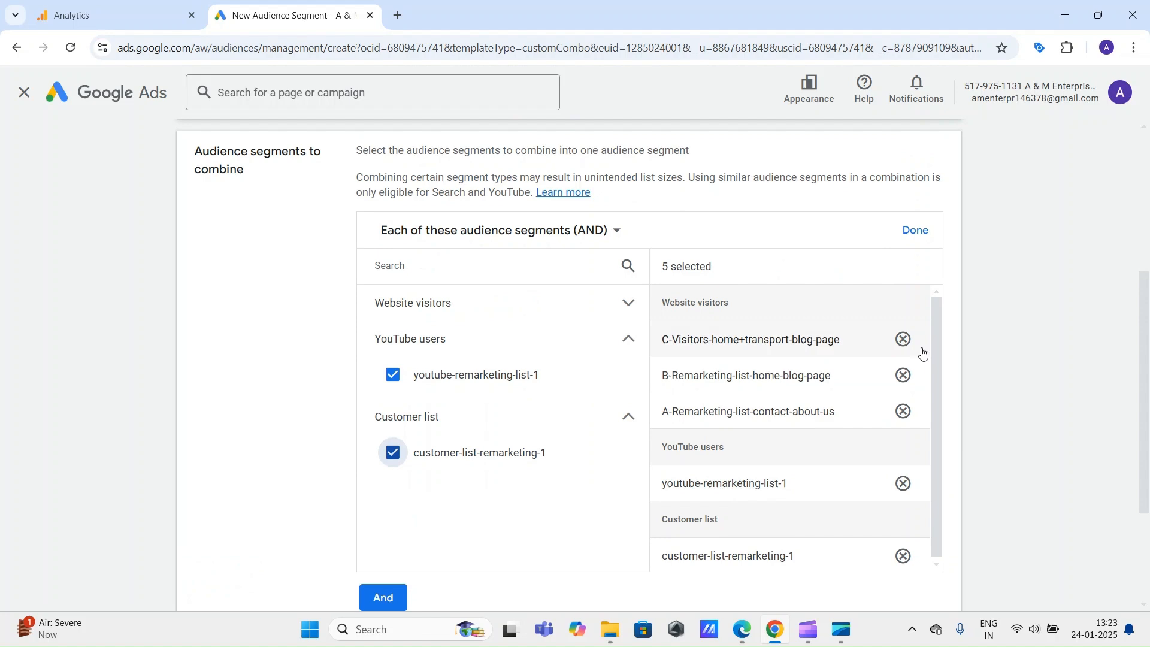
pyautogui.scroll(1, 903, 373)
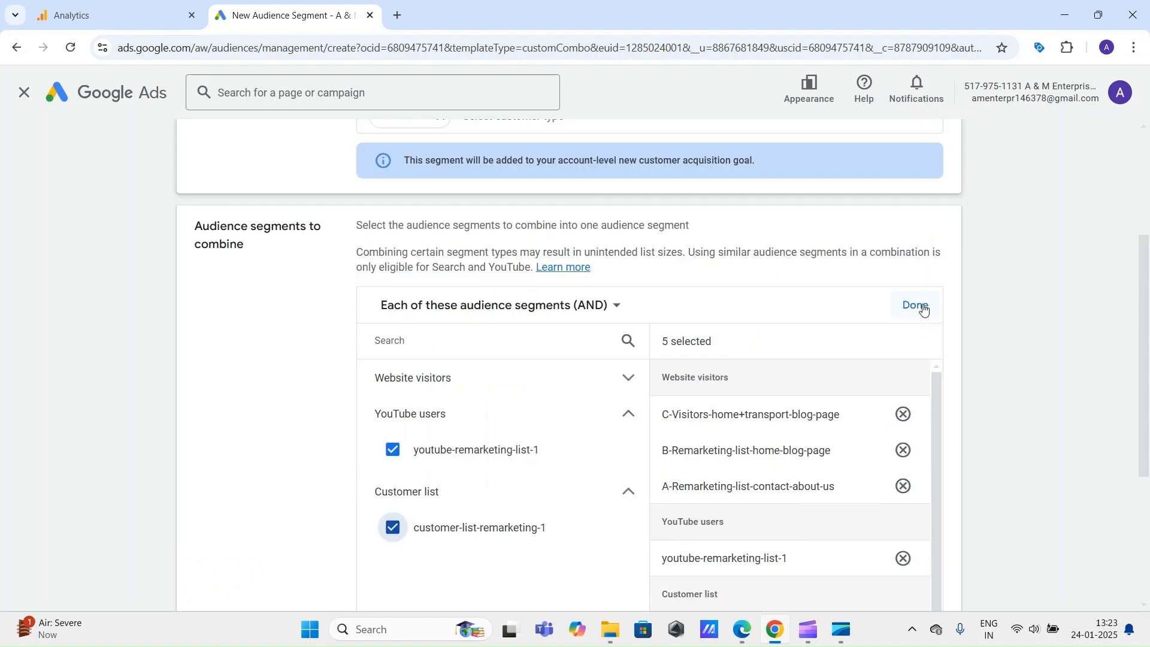
pyautogui.click(919, 305)
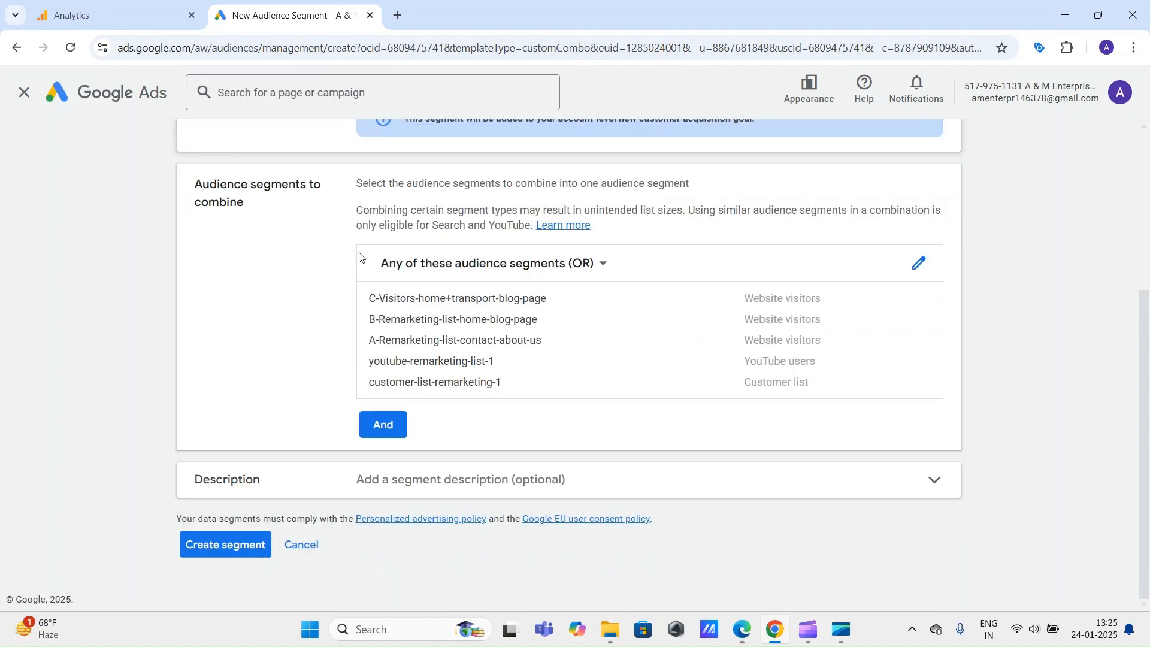
# Set the first group to "Each of these audience segments (AND)" and add a second group with the same condition
pyautogui.click(589, 264)
pyautogui.click(529, 280)
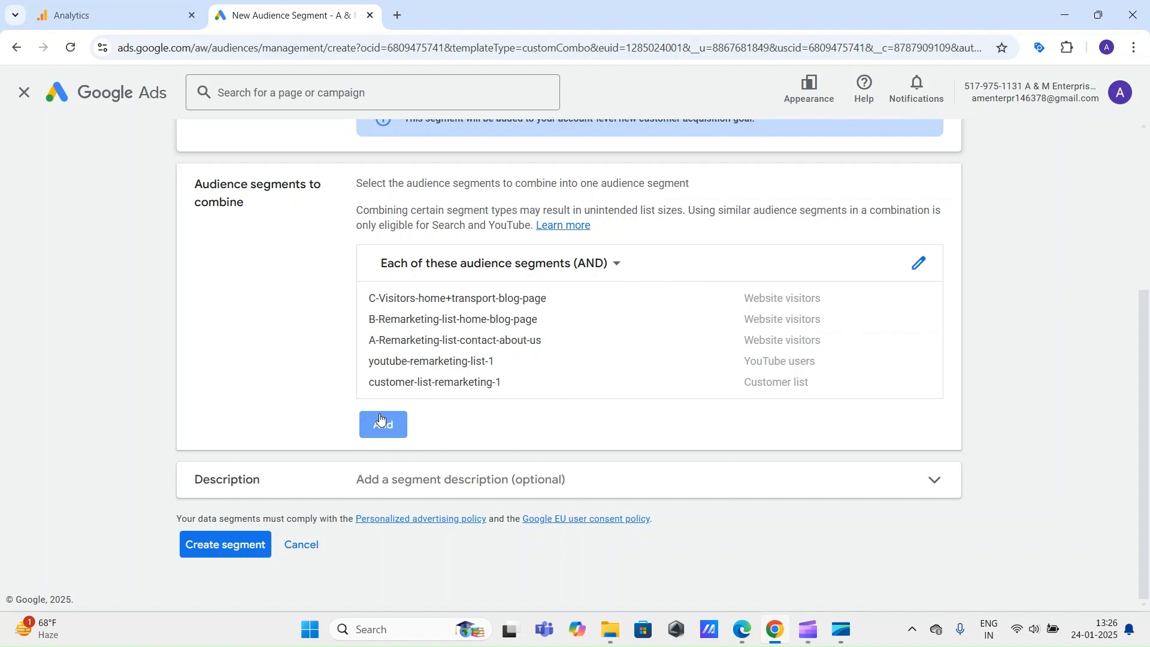
pyautogui.click(393, 429)
pyautogui.scroll(-1, 590, 394)
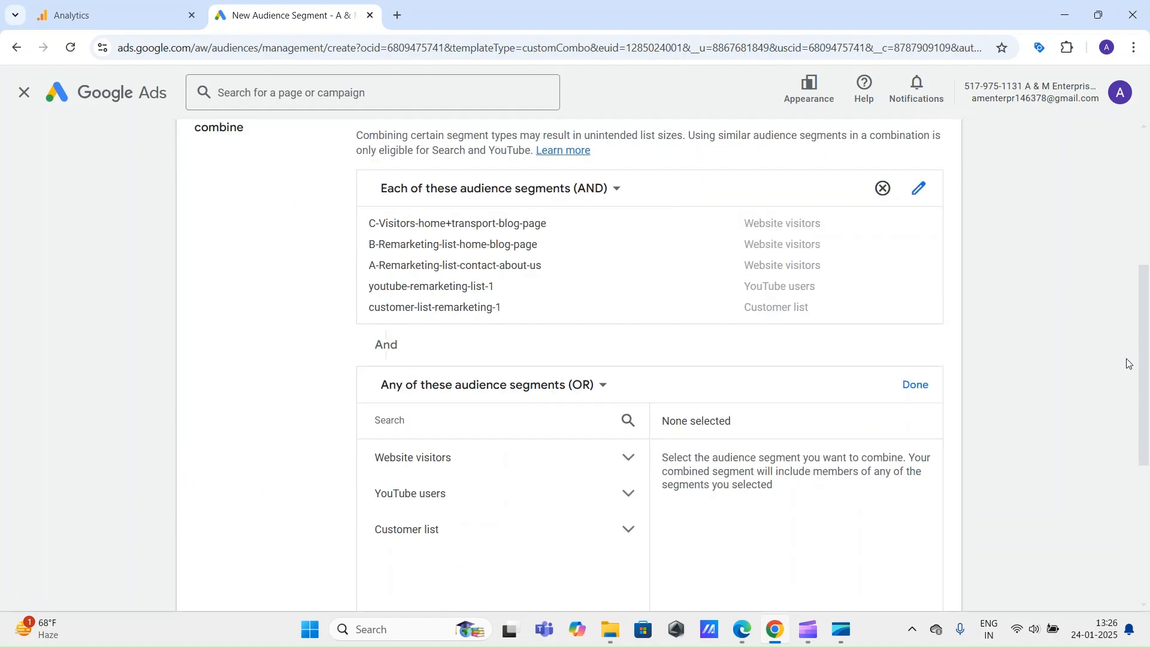
pyautogui.scroll(-1, 557, 292)
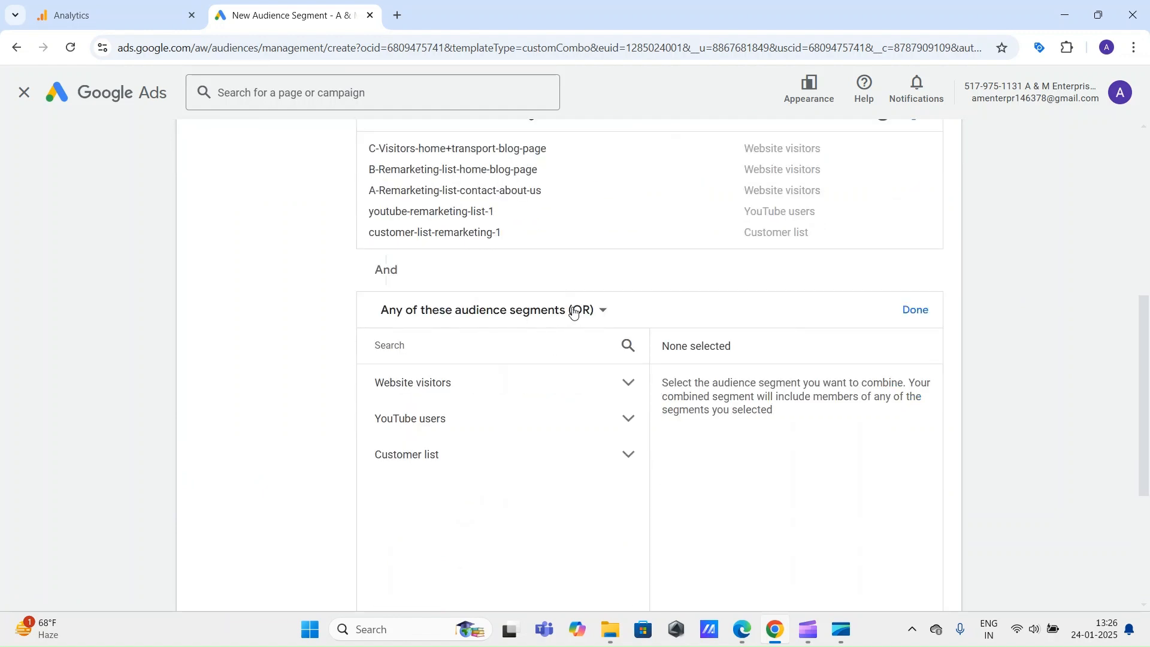
pyautogui.click(495, 316)
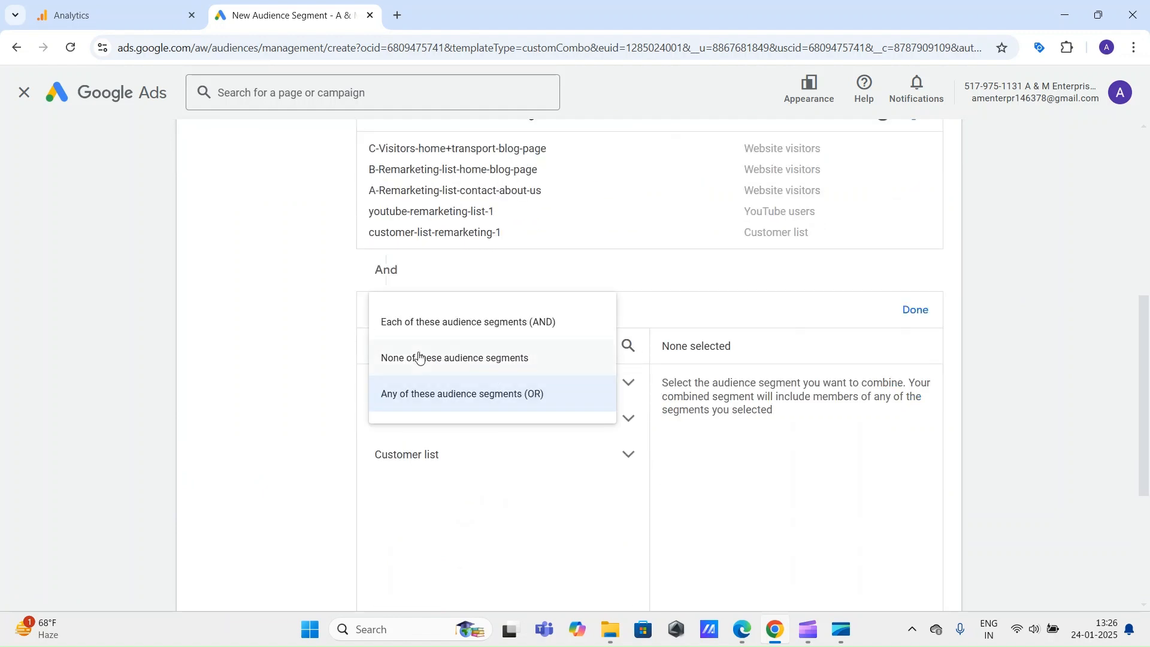
pyautogui.click(515, 324)
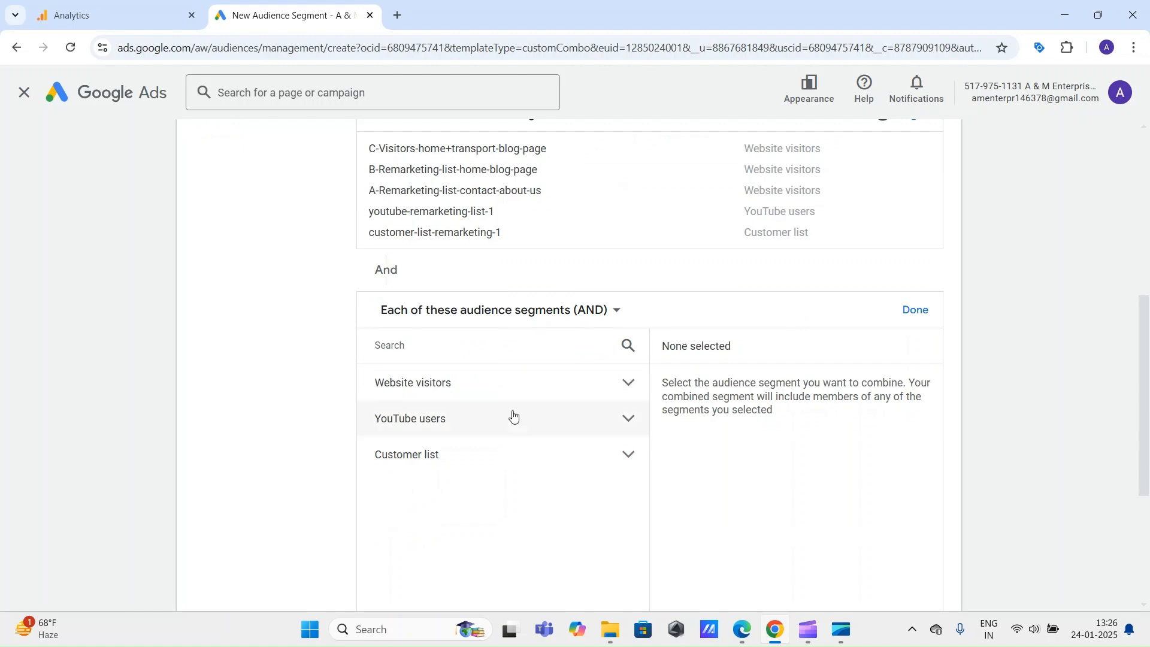
# Select the website visitor segments D-Visitors-from-the-home-page and google-analytics-remarketing-list-for-ads for the second group
pyautogui.click(505, 389)
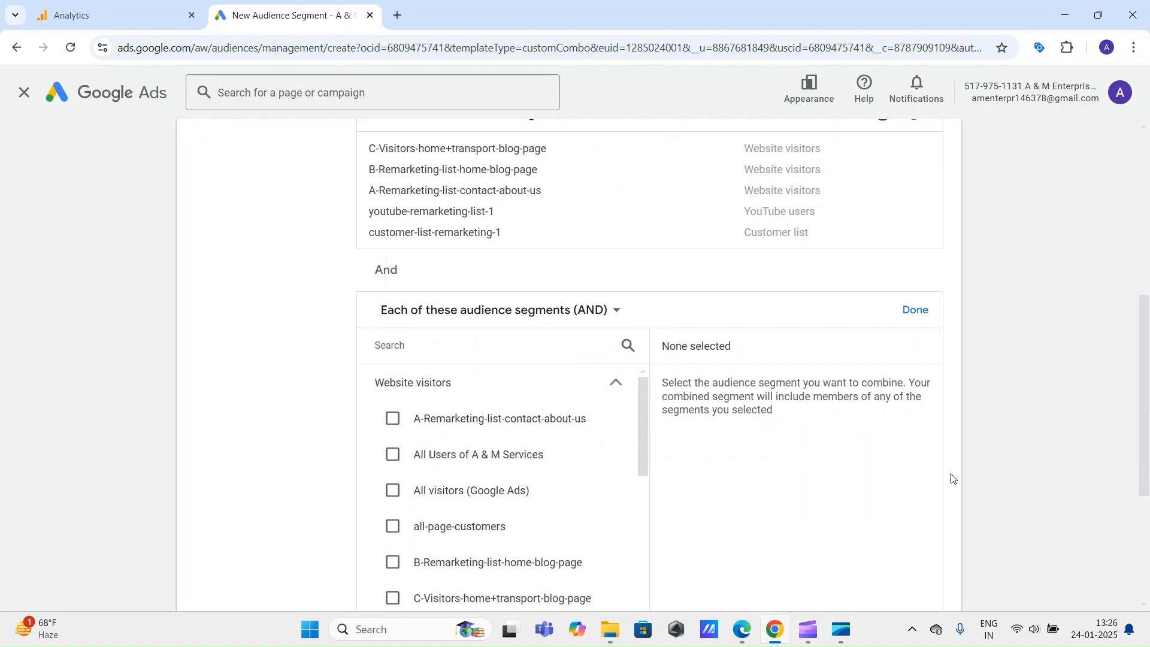
pyautogui.scroll(-1, 952, 479)
pyautogui.scroll(-3, 509, 423)
pyautogui.scroll(-1, 547, 427)
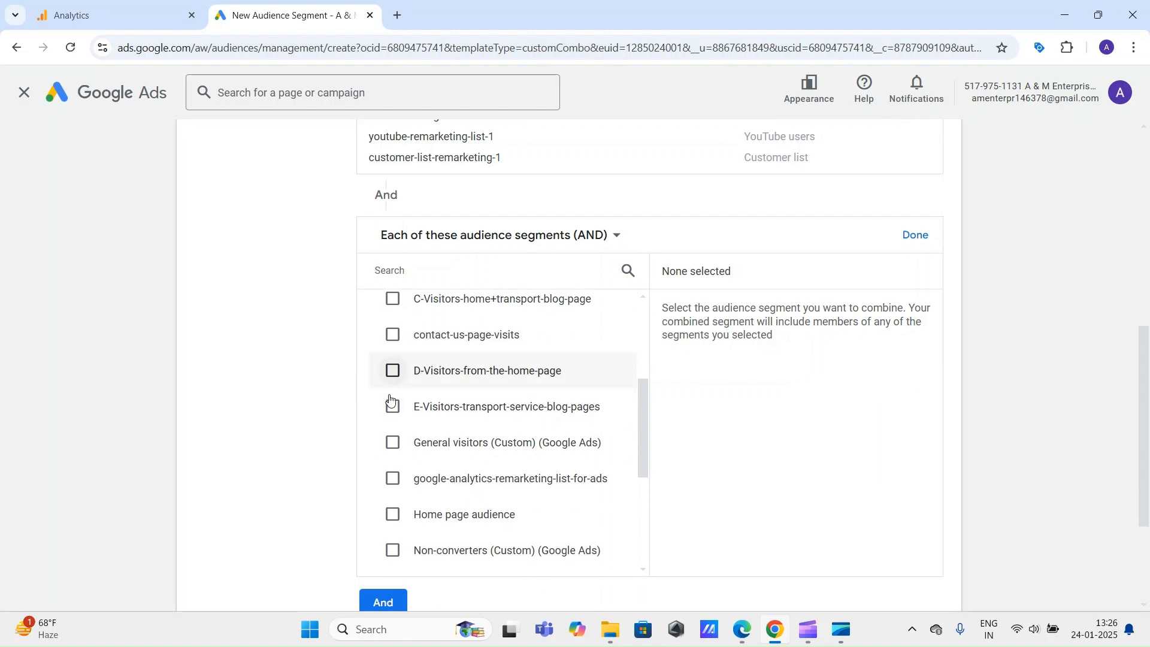
pyautogui.click(393, 372)
pyautogui.click(393, 477)
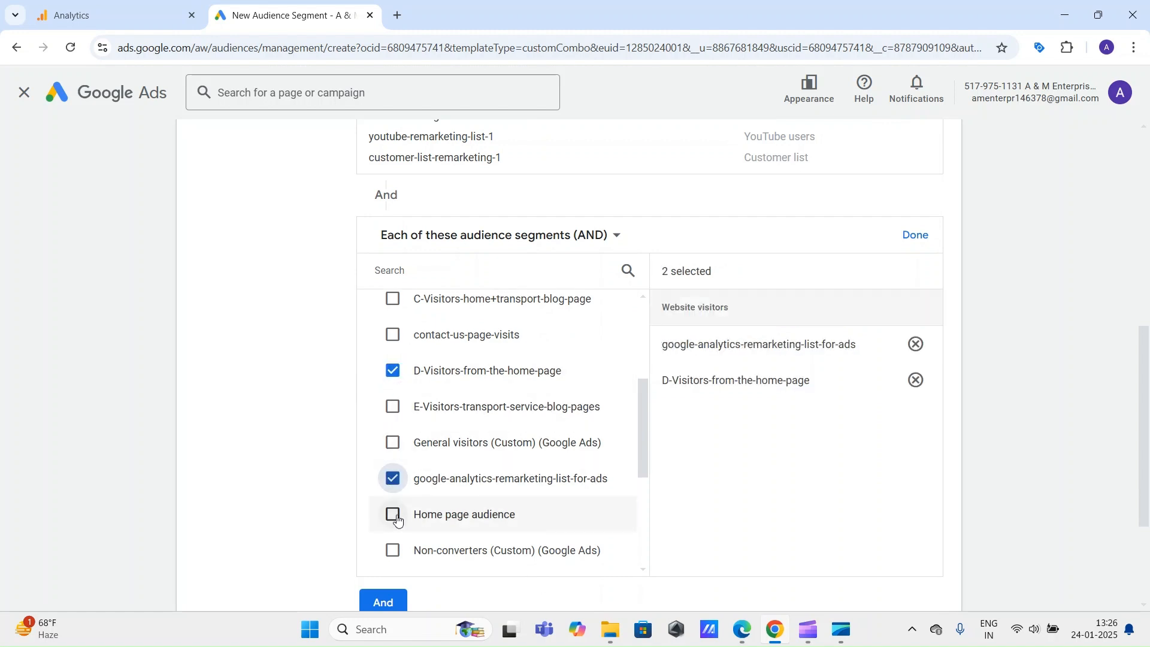
pyautogui.click(396, 480)
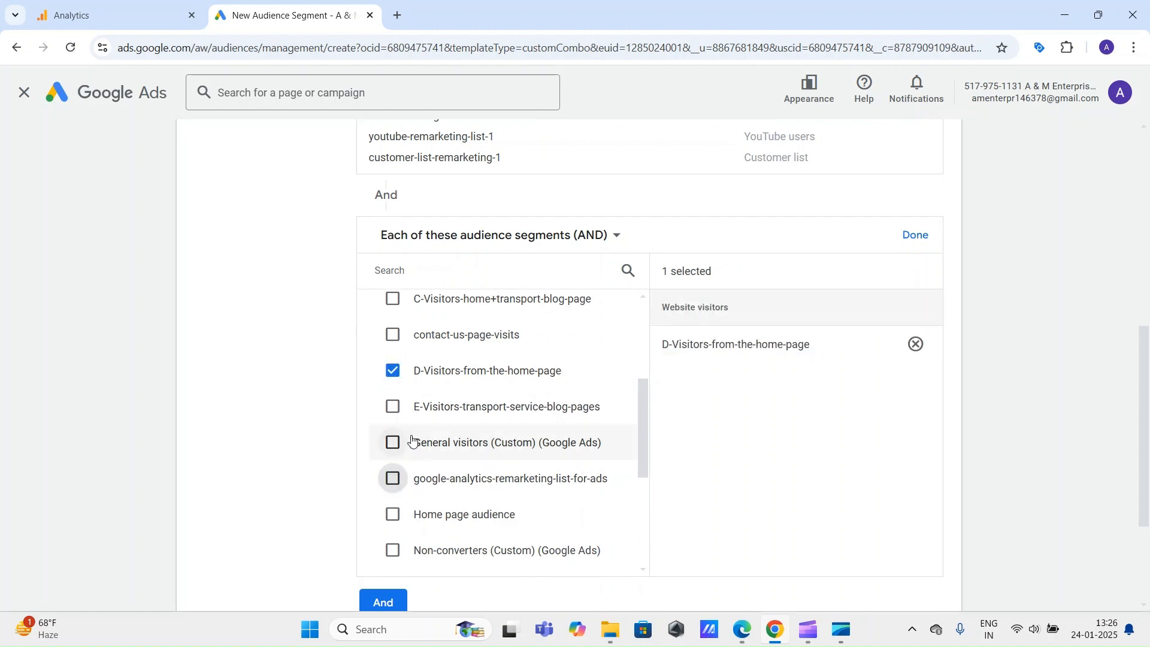
pyautogui.click(399, 483)
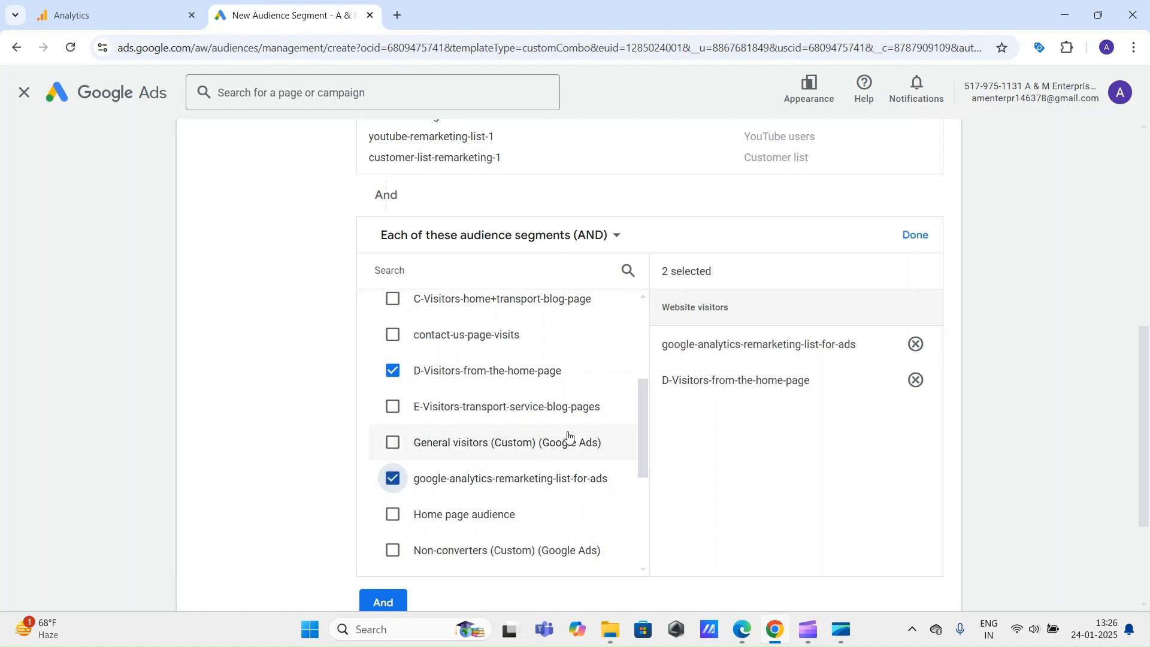
# Add the website visitor segments C-Visitors-home+transport-blog-page and B-Remarketing-list-home-blog-page to the second group and finish its selection
pyautogui.scroll(-2, 407, 432)
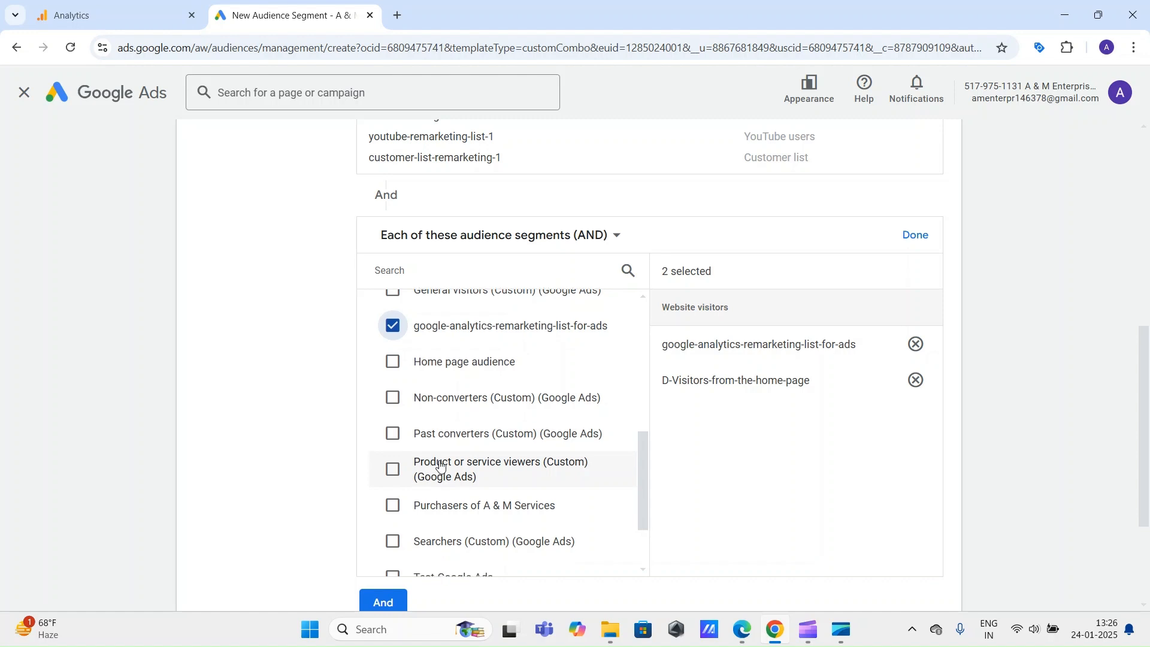
pyautogui.scroll(-2, 417, 485)
pyautogui.scroll(4, 408, 458)
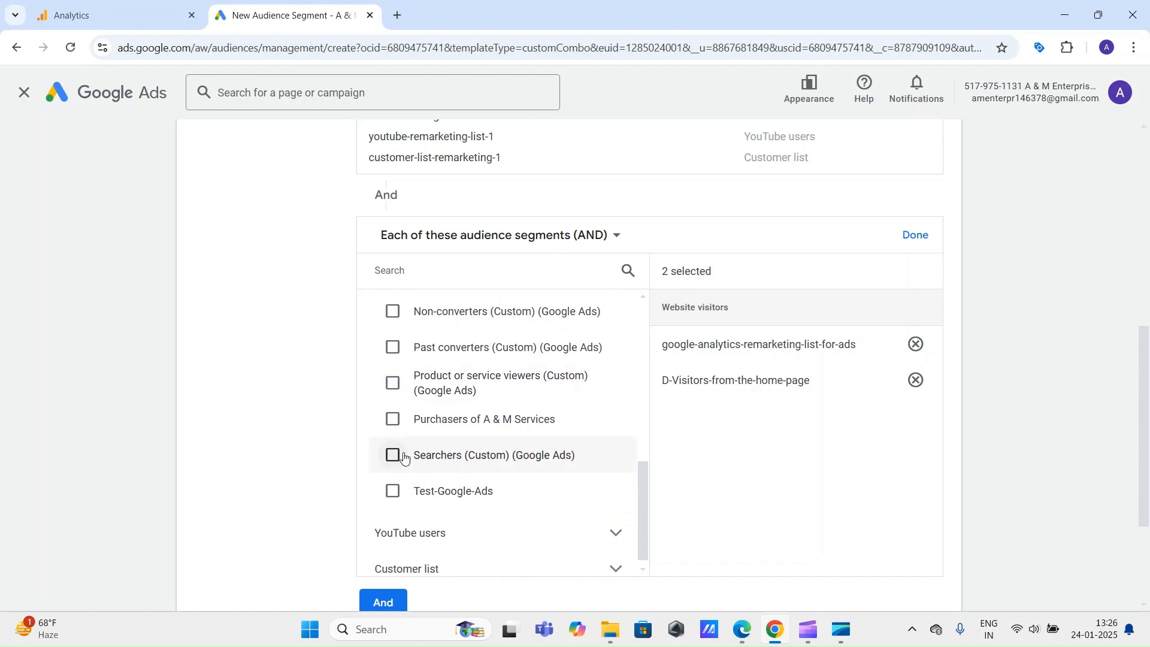
pyautogui.click(393, 350)
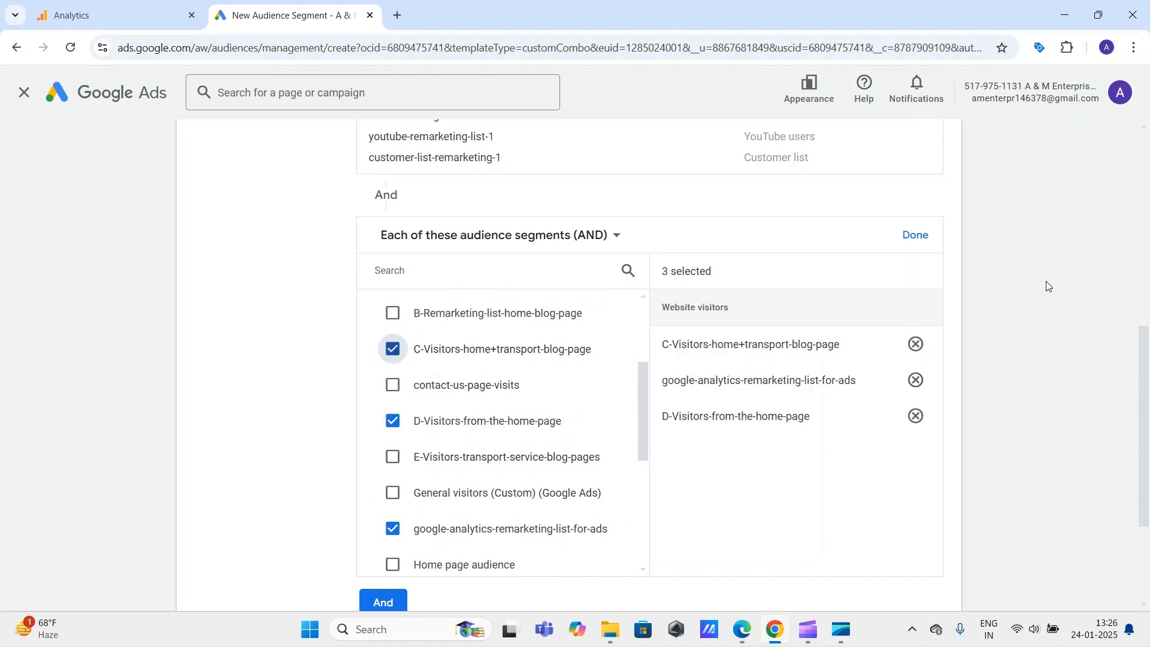
pyautogui.scroll(1, 441, 372)
pyautogui.click(392, 388)
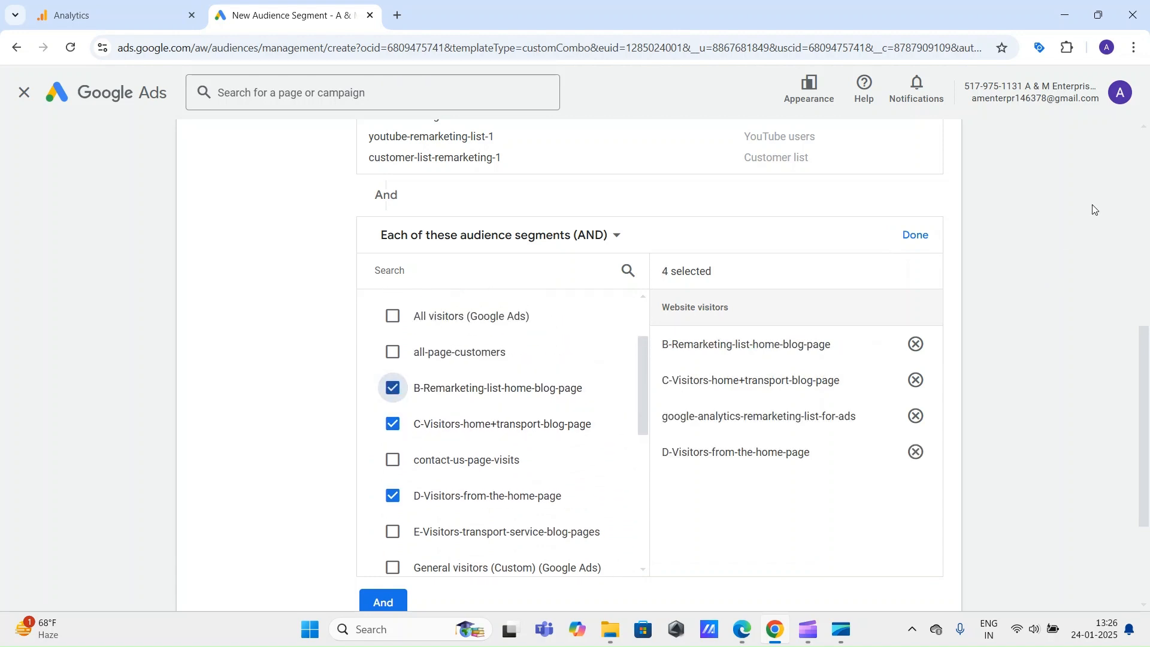
pyautogui.click(916, 236)
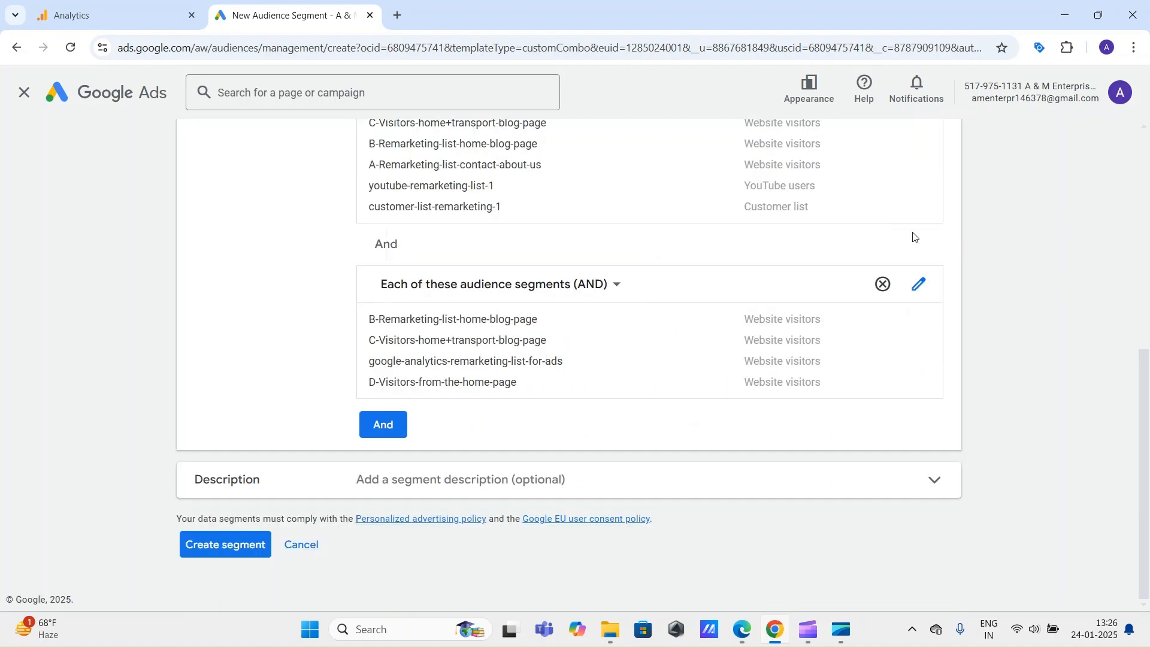
# Reopen the second group to view its available YouTube user and customer list segments, and close the selection
pyautogui.click(921, 284)
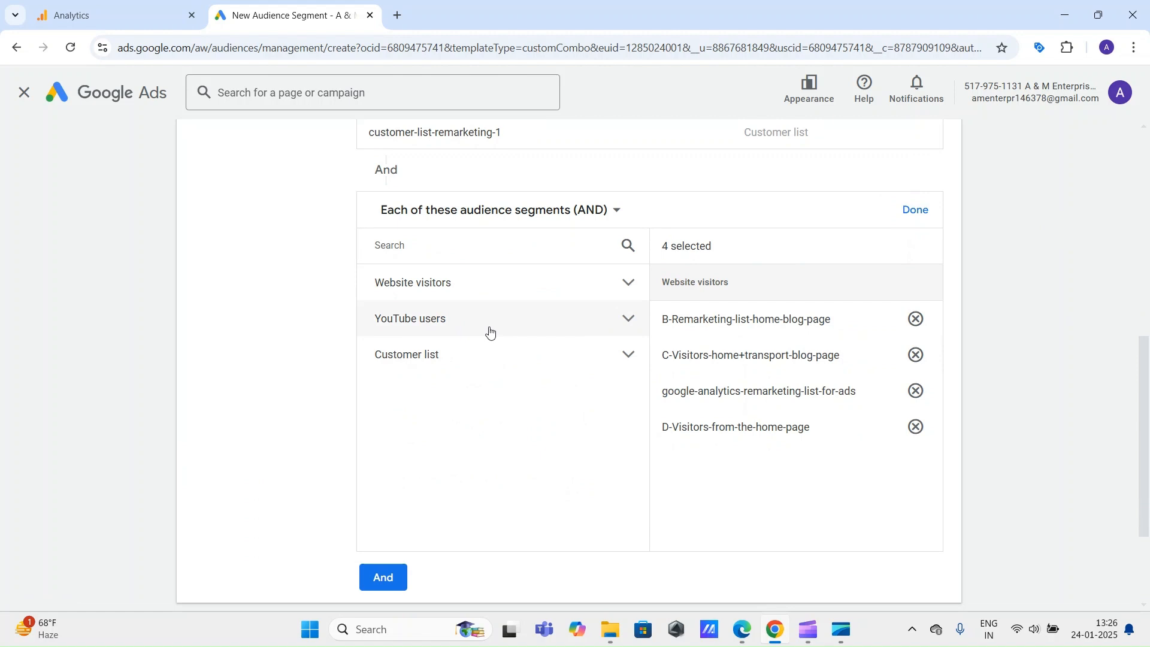
pyautogui.click(489, 327)
pyautogui.click(630, 329)
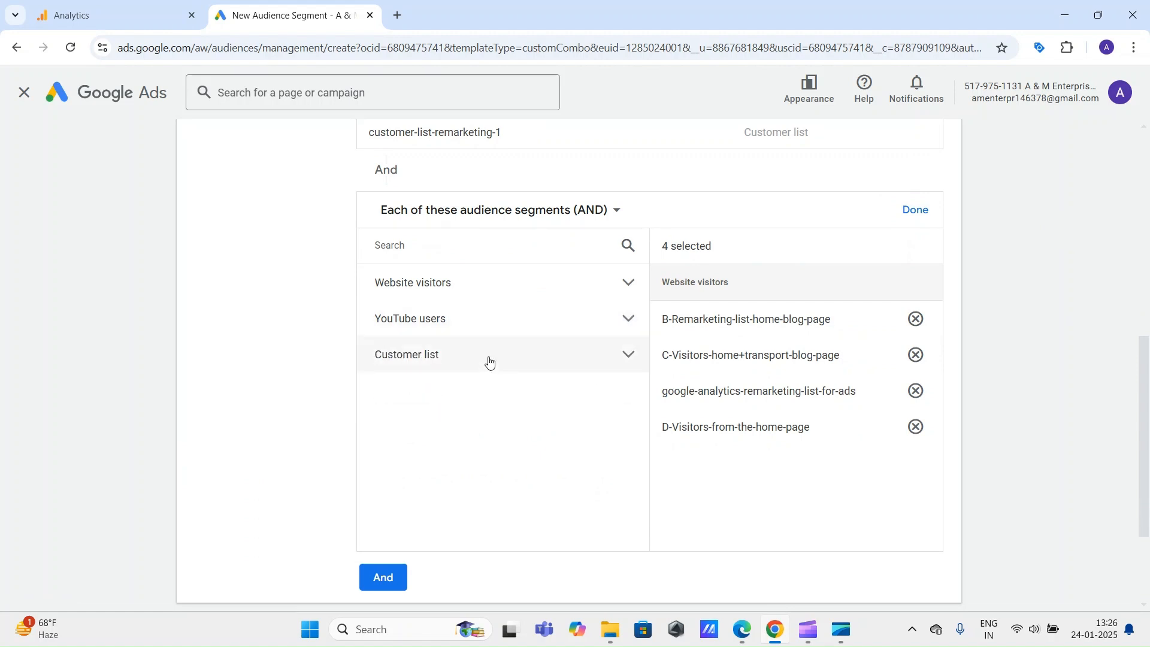
pyautogui.click(488, 359)
pyautogui.click(488, 359)
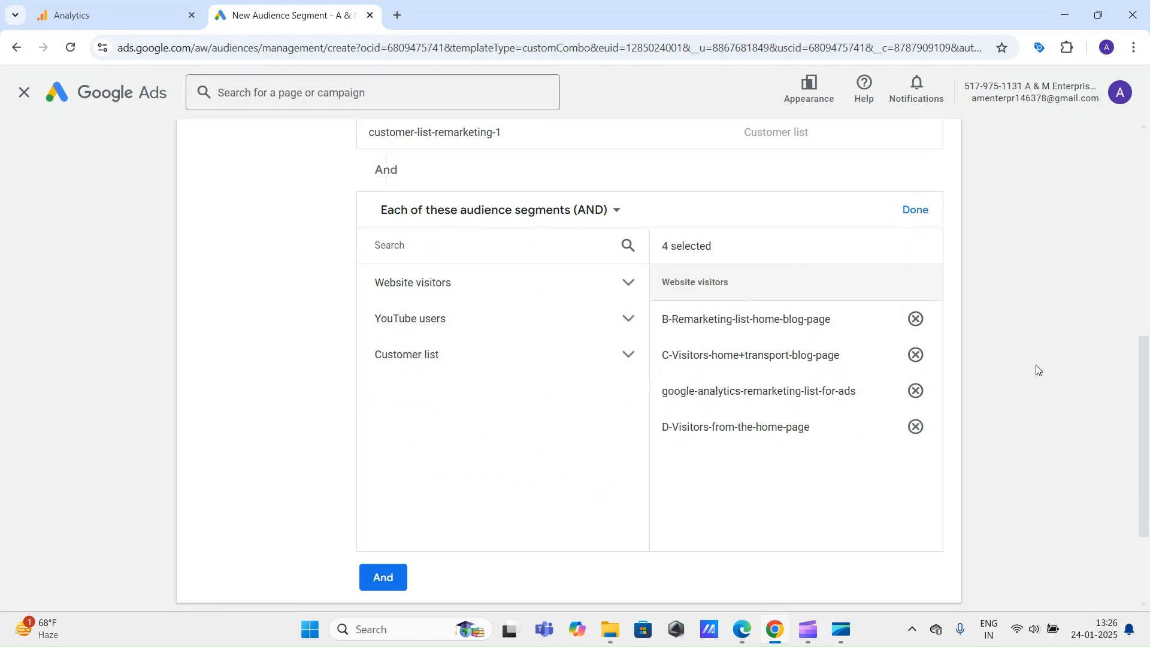
pyautogui.scroll(1, 997, 386)
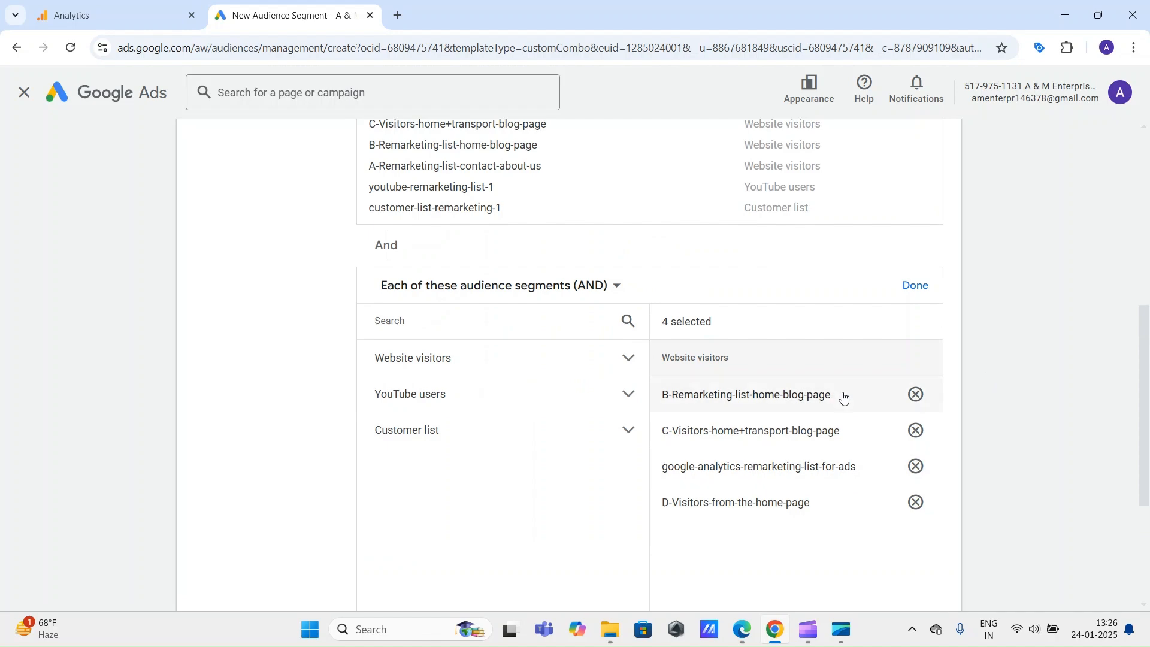
pyautogui.click(915, 286)
pyautogui.scroll(2, 1126, 376)
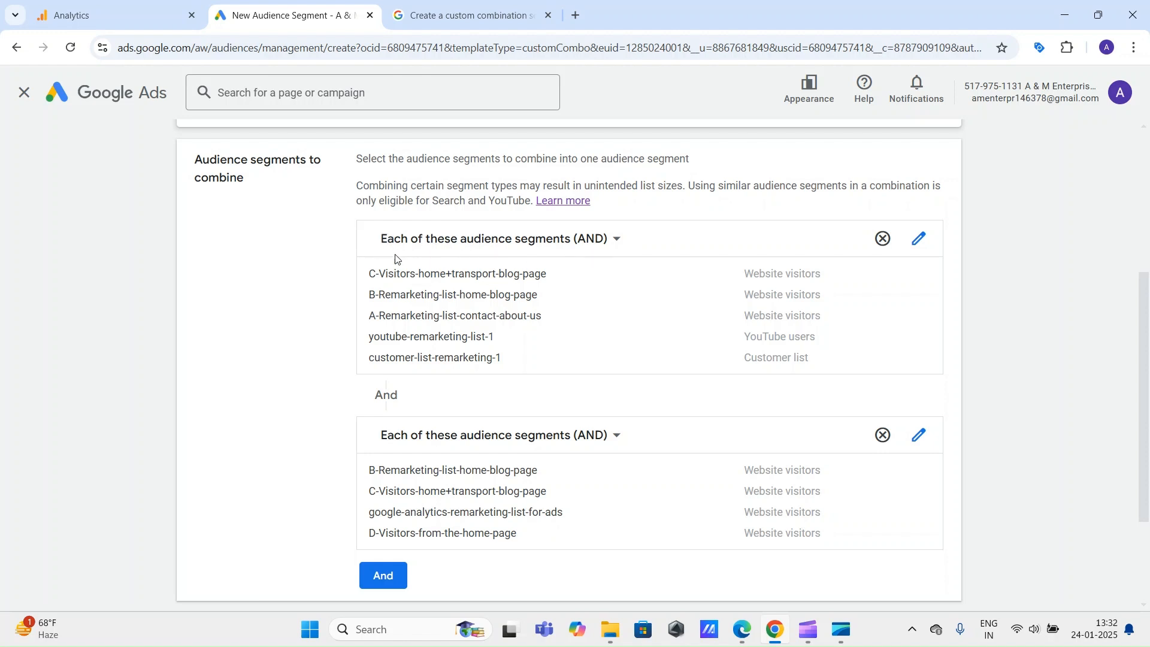
# Compare the conditions of the two groups and check the condition options of the first group
pyautogui.moveTo(378, 238); pyautogui.dragTo(439, 239)
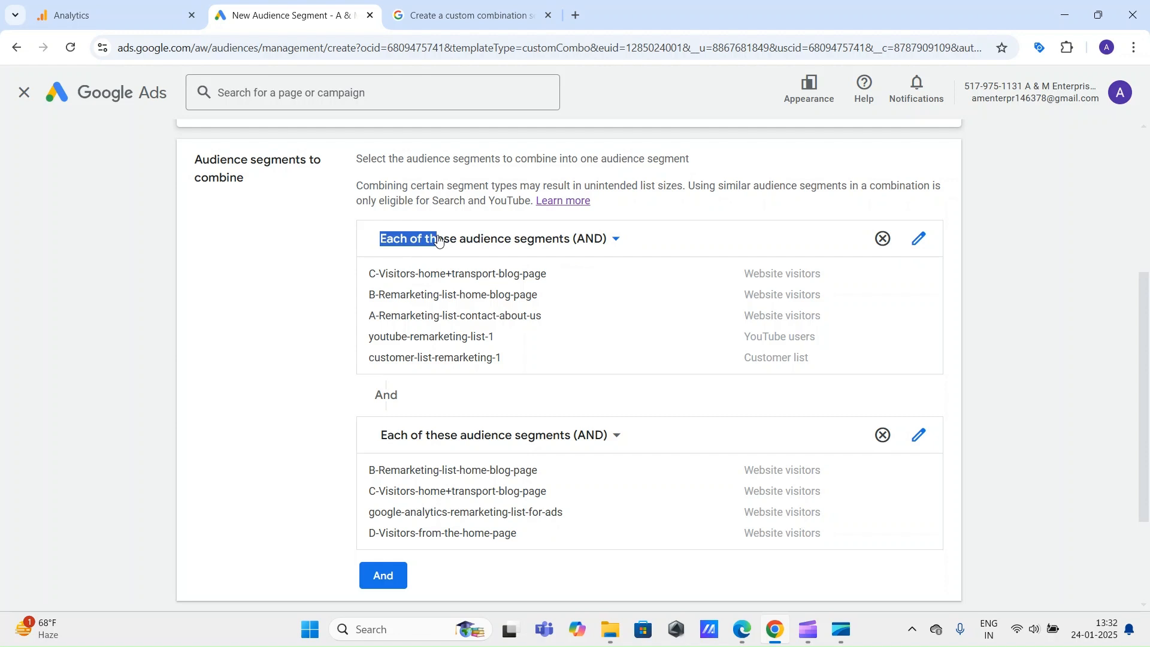
pyautogui.click(377, 435)
pyautogui.moveTo(377, 436); pyautogui.dragTo(438, 437)
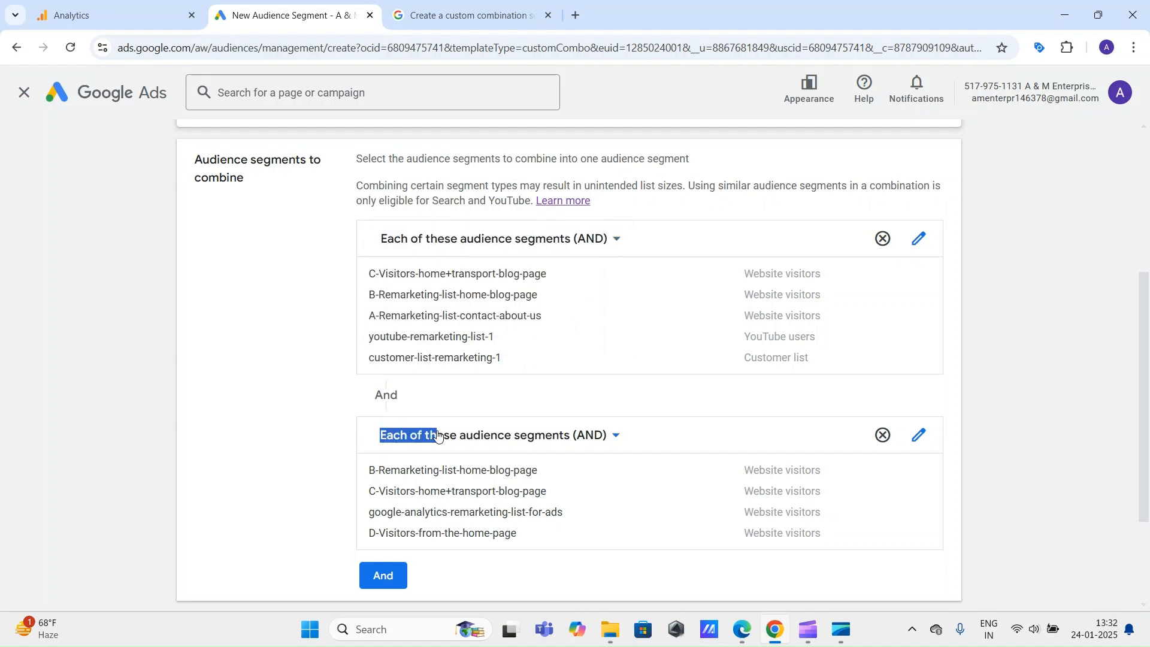
pyautogui.click(263, 396)
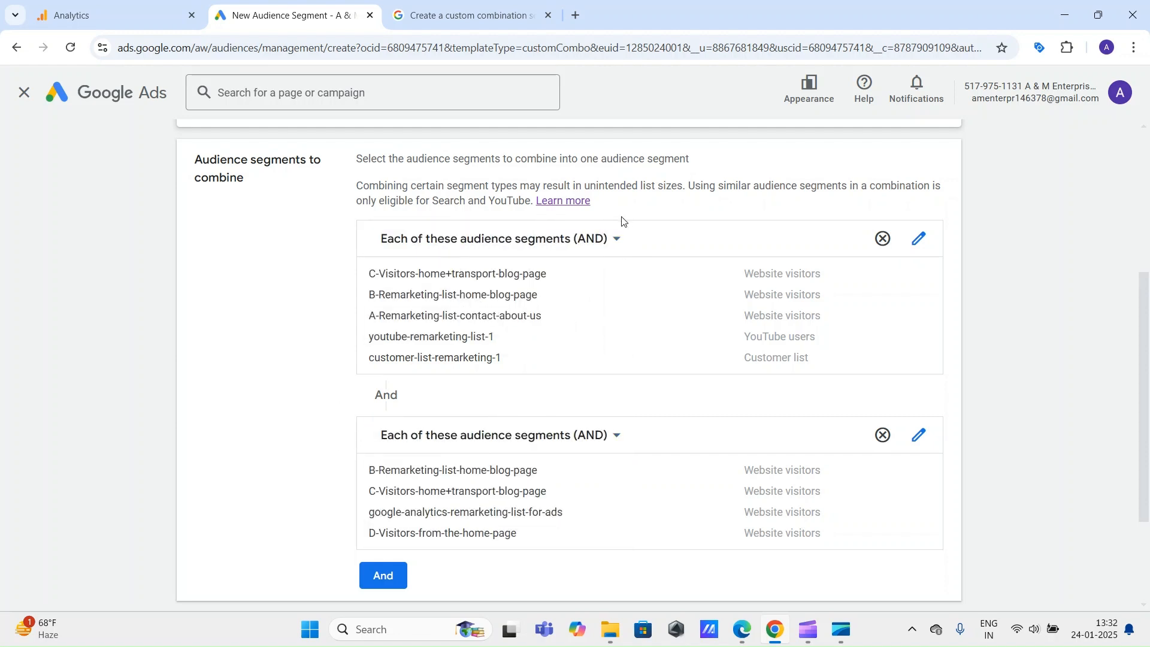
pyautogui.click(608, 246)
pyautogui.click(518, 253)
# Set the condition of the second group to "Any of these audience segments (OR)"
pyautogui.scroll(-1, 650, 283)
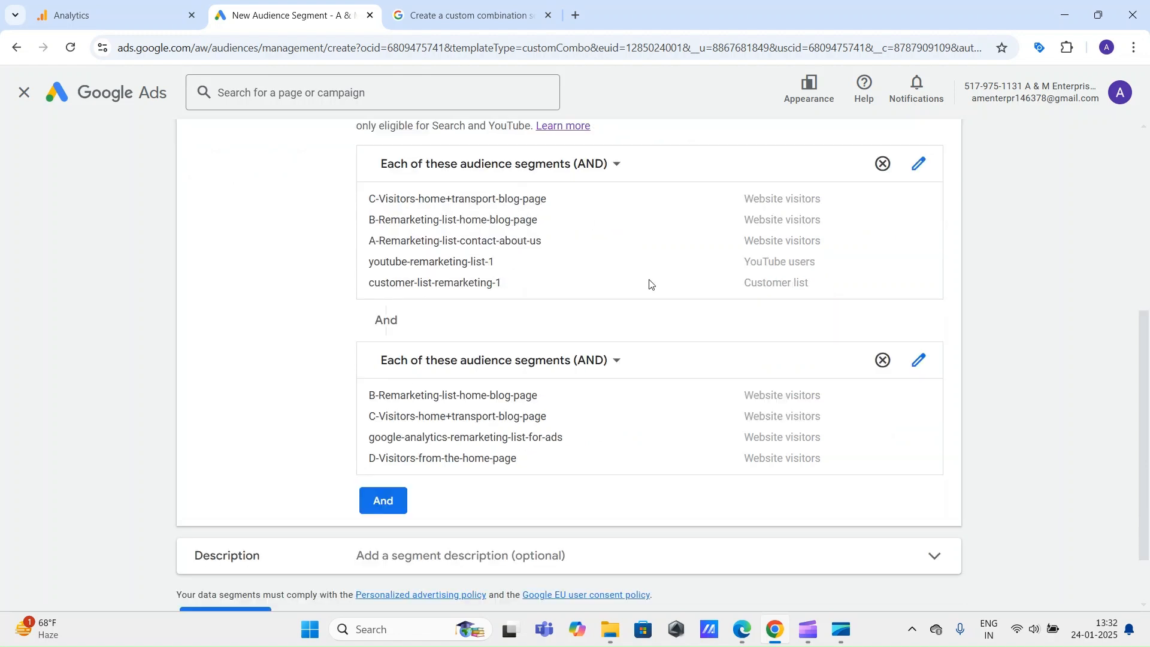
pyautogui.click(603, 362)
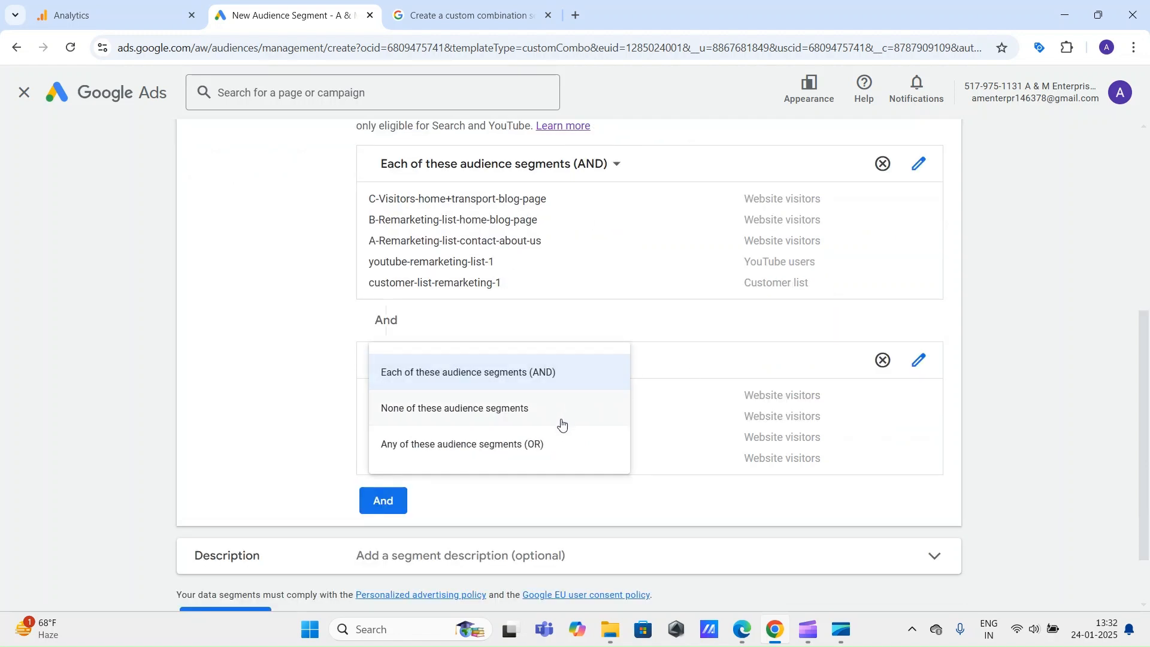
pyautogui.click(549, 435)
pyautogui.scroll(2, 921, 381)
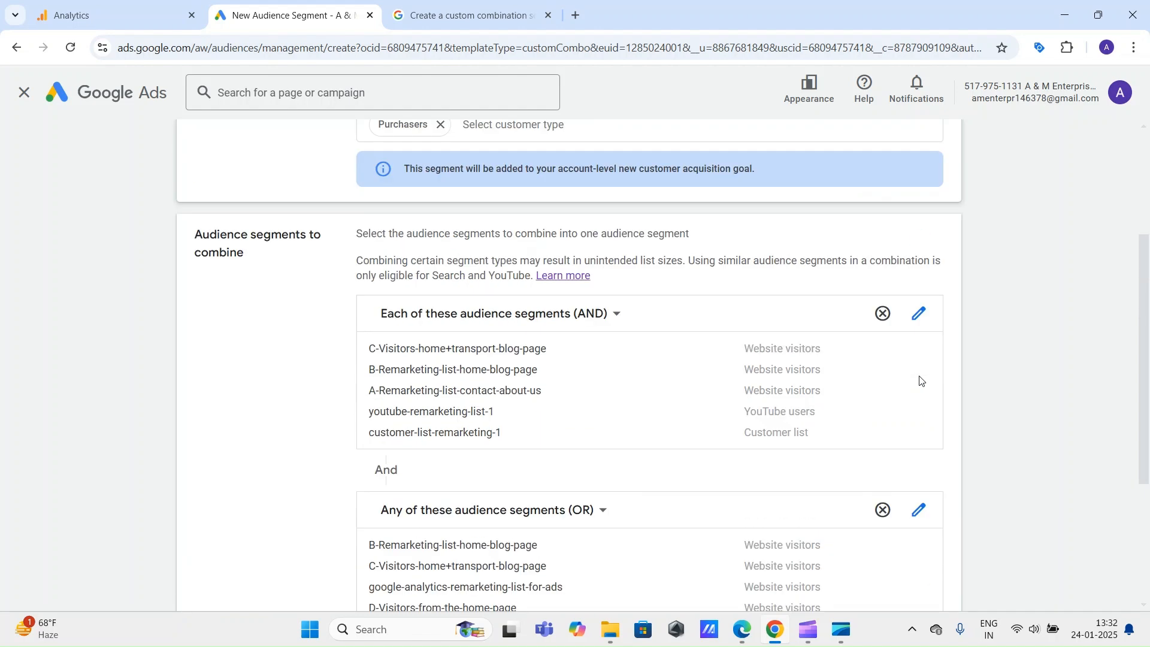
# Add a third group to the combination and set its condition to "None of these audience segments"
pyautogui.scroll(-1, 921, 381)
pyautogui.scroll(-2, 926, 371)
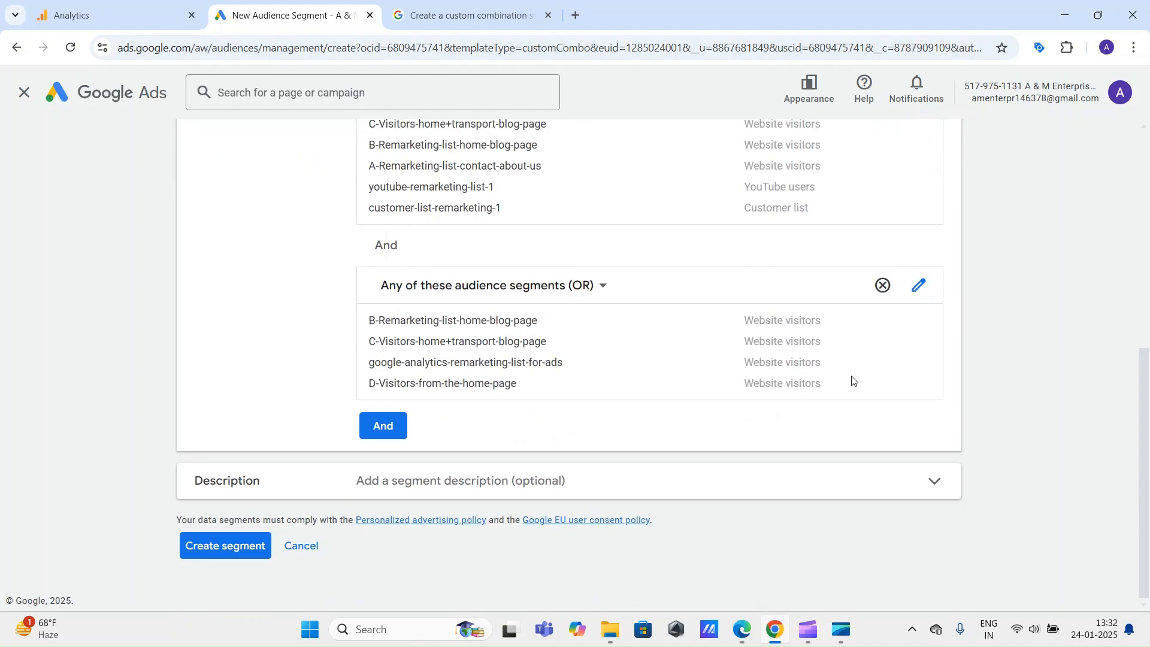
pyautogui.click(383, 427)
pyautogui.scroll(-2, 745, 295)
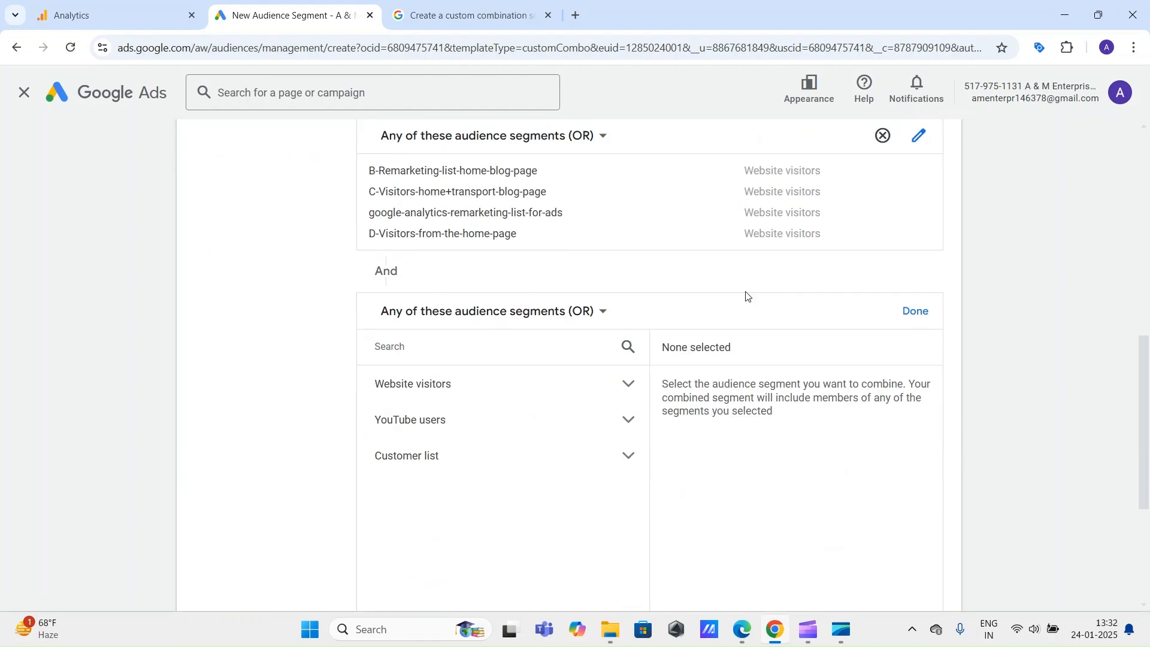
pyautogui.click(570, 314)
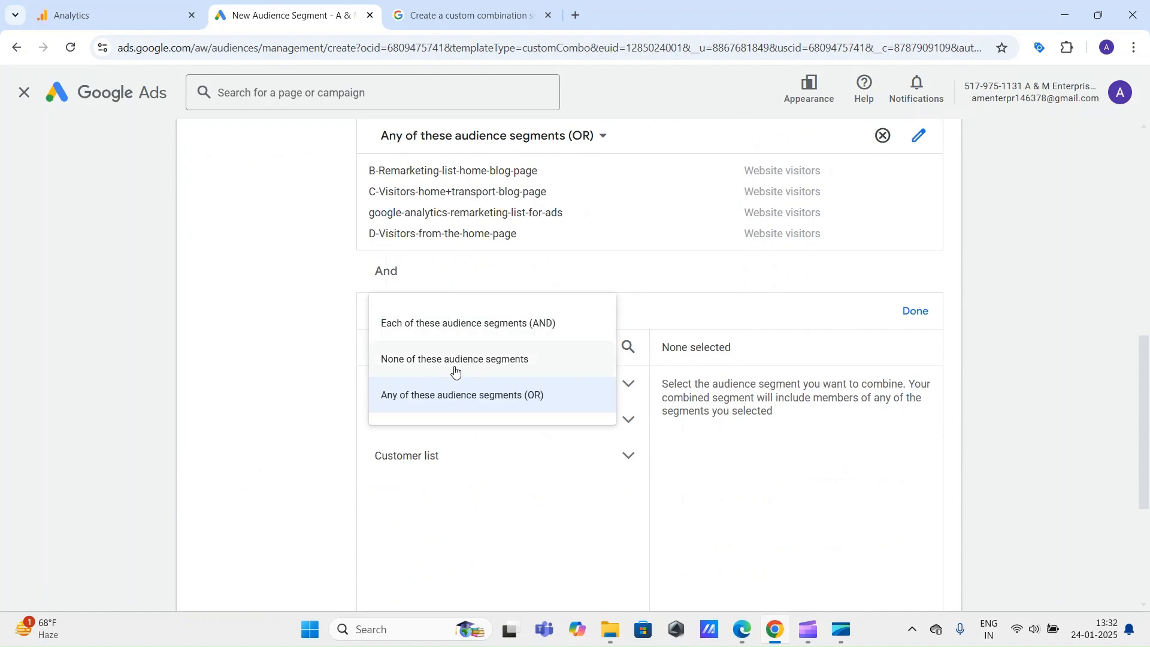
pyautogui.click(506, 363)
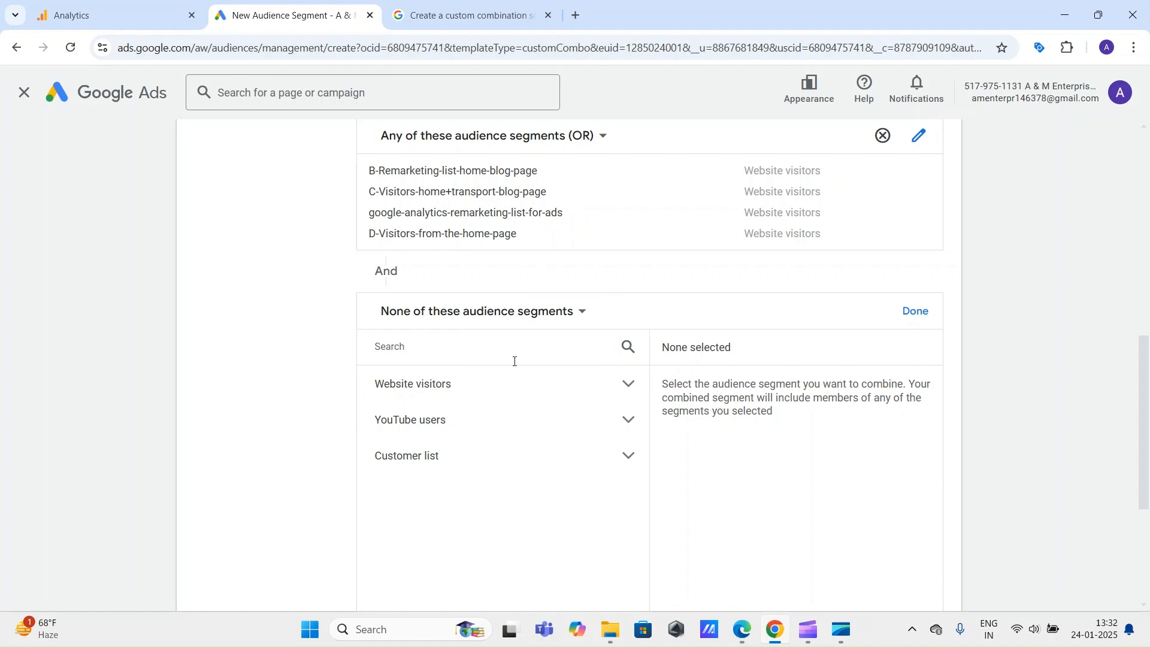
# Add General visitors (Custom) (Google Ads), Home page audience and Non-converters (Custom) (Google Ads) to the third group and finish its selection
pyautogui.click(504, 387)
pyautogui.scroll(-2, 800, 300)
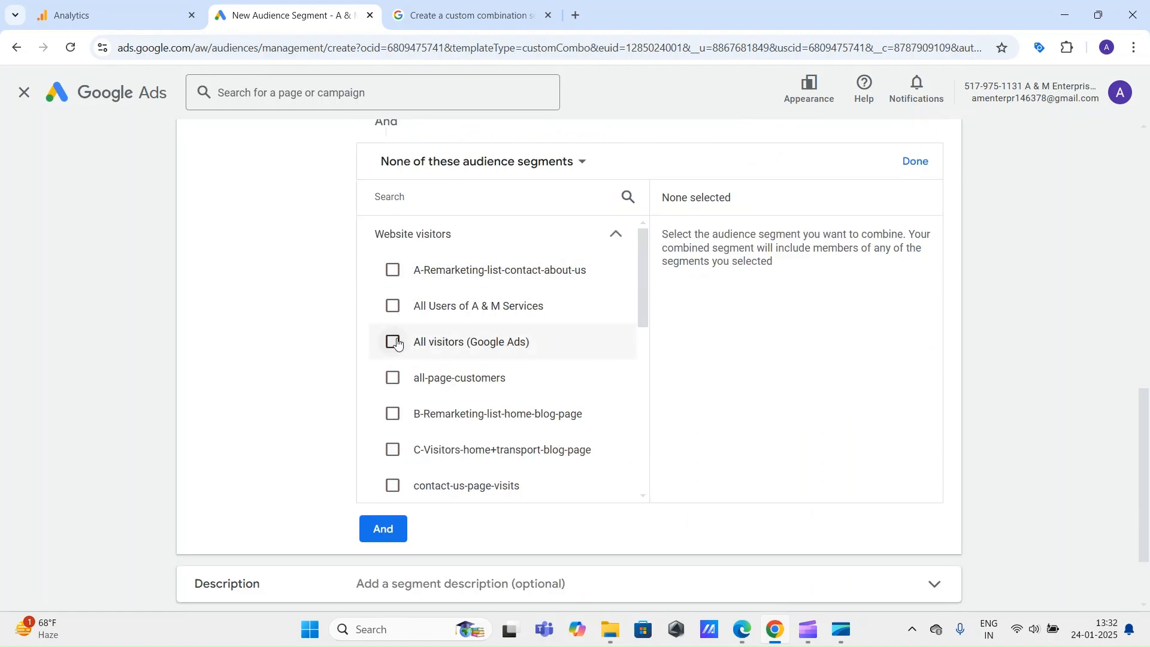
pyautogui.scroll(-2, 421, 418)
pyautogui.scroll(-1, 391, 430)
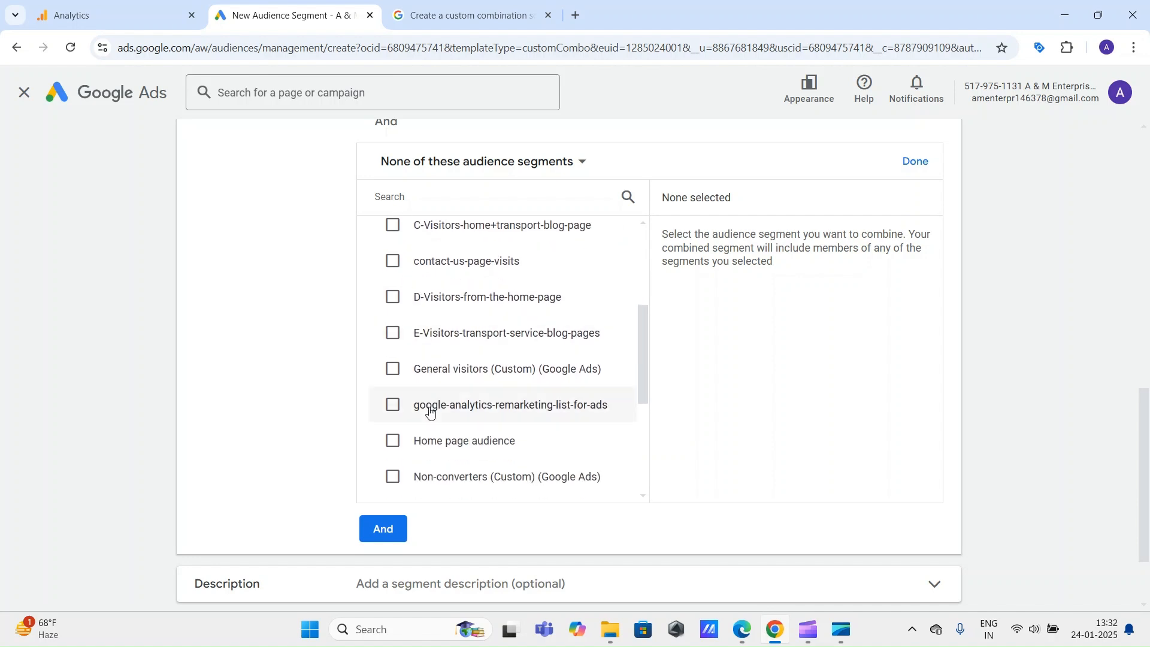
pyautogui.click(393, 369)
pyautogui.click(392, 441)
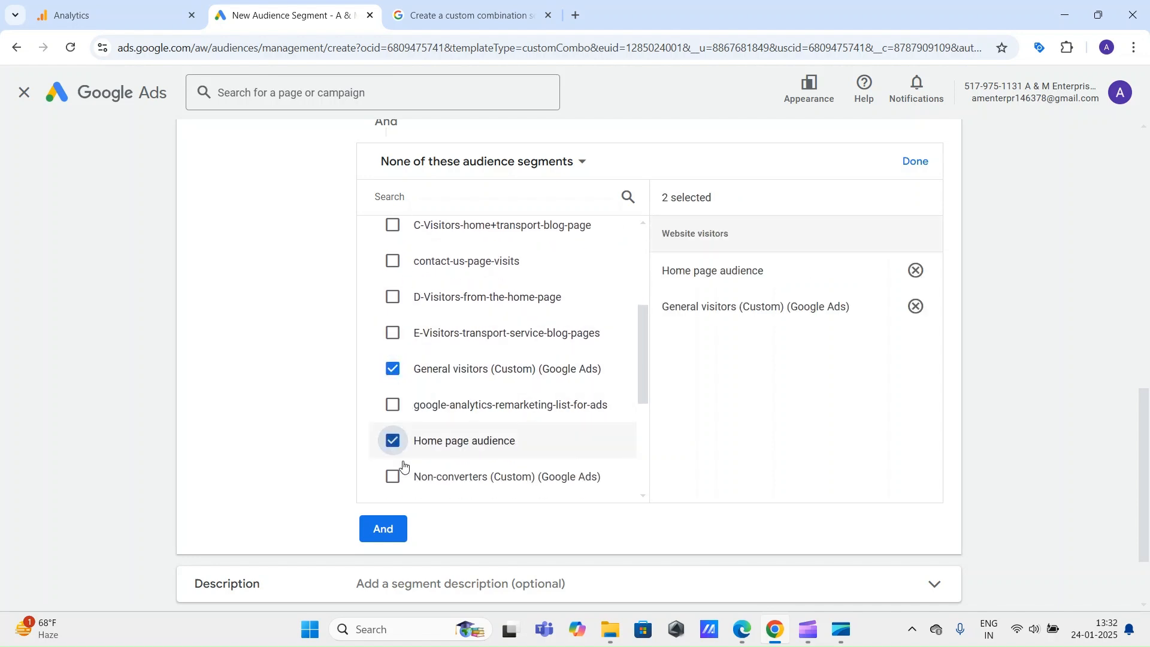
pyautogui.click(393, 477)
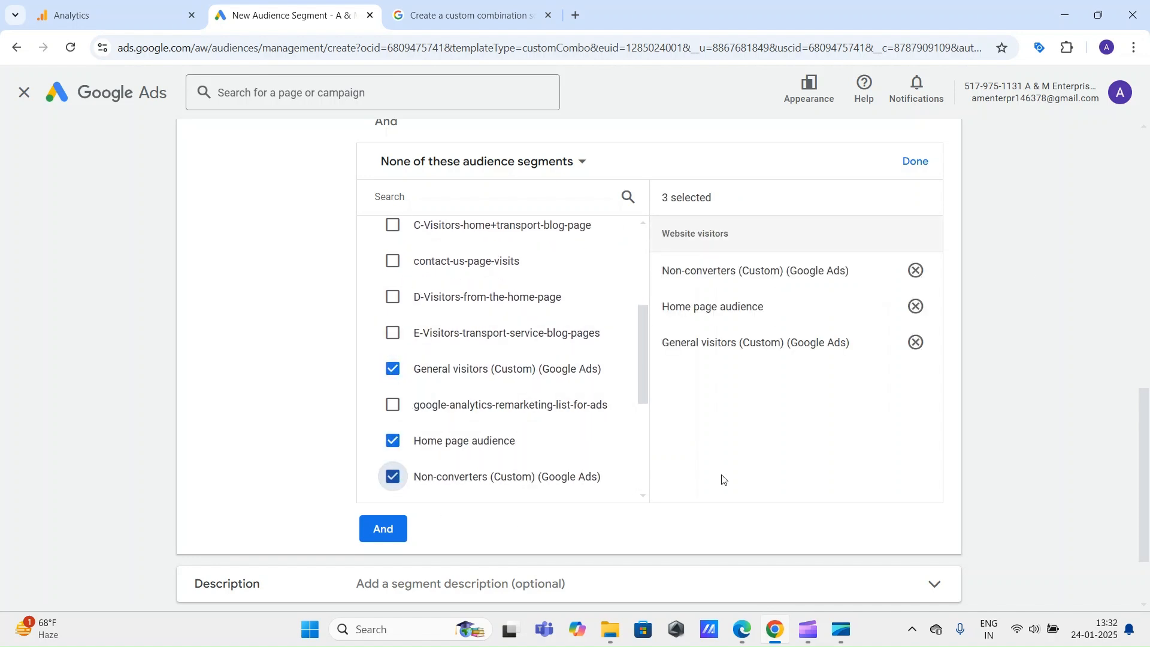
pyautogui.click(915, 163)
# Review the segments and conditions of the groups in the combination, along with the segment's customer type
pyautogui.scroll(4, 1007, 310)
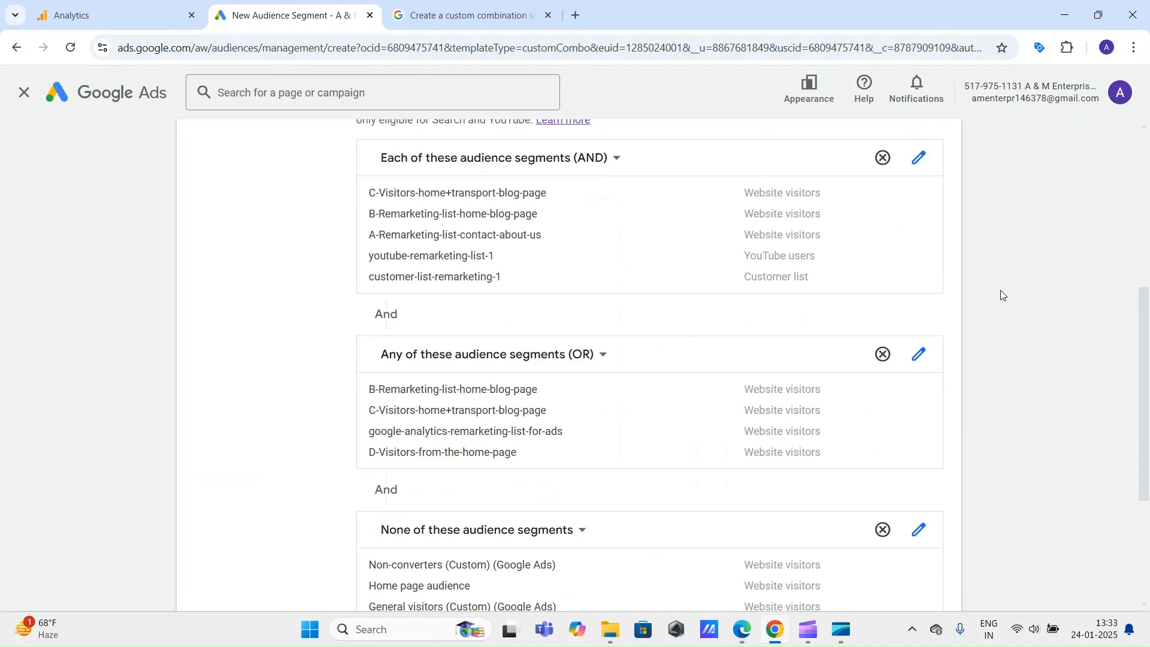
pyautogui.scroll(2, 1002, 296)
pyautogui.scroll(-4, 1004, 298)
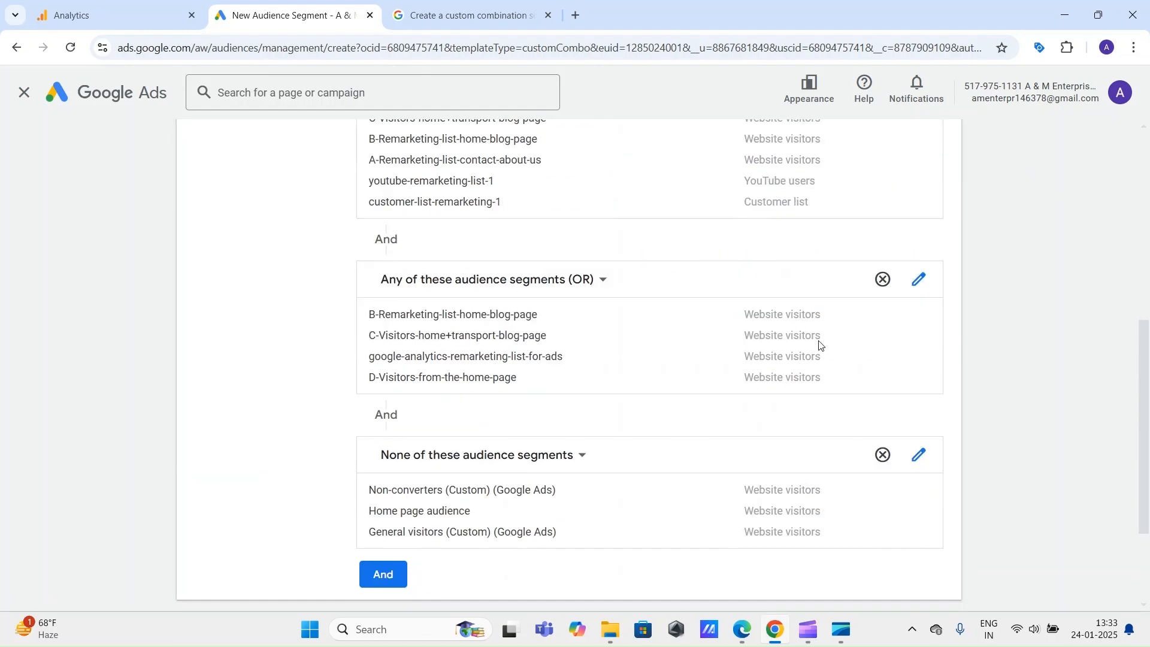
pyautogui.scroll(3, 820, 346)
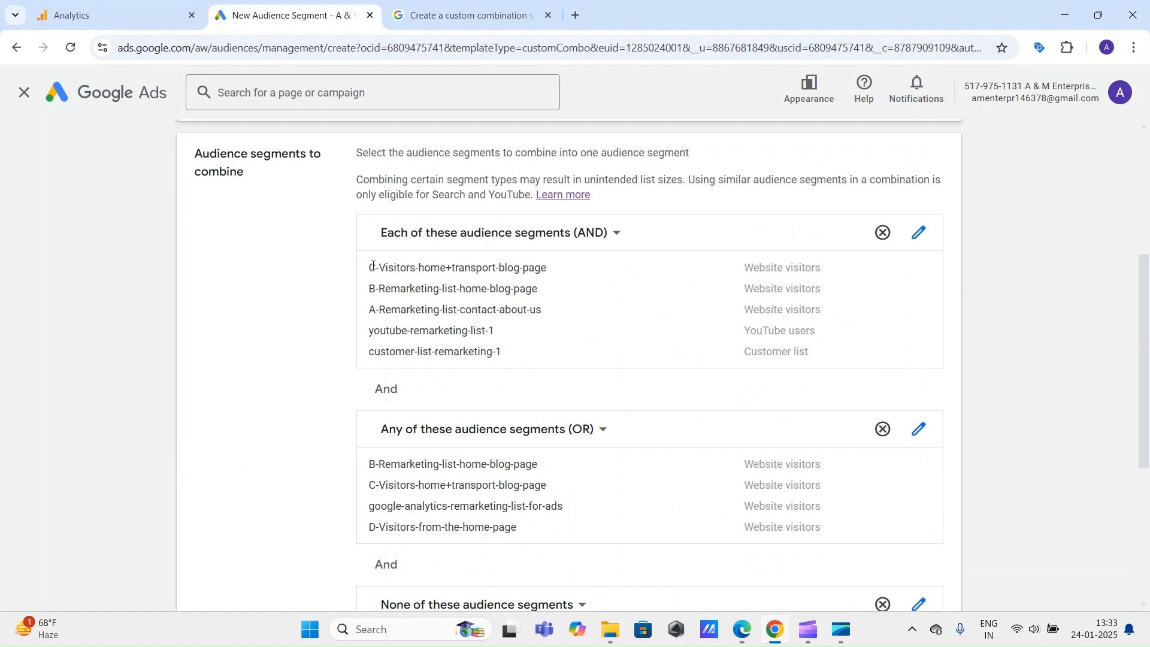
pyautogui.moveTo(371, 266); pyautogui.dragTo(722, 347)
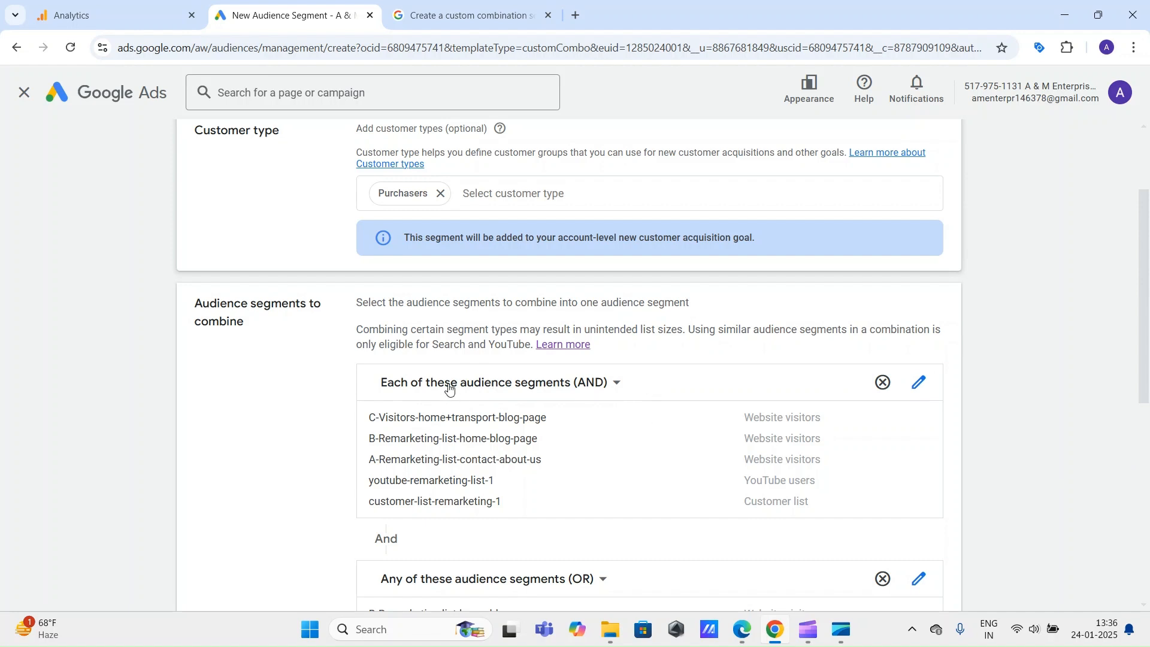
pyautogui.click(594, 384)
pyautogui.click(573, 397)
pyautogui.scroll(1, 1149, 401)
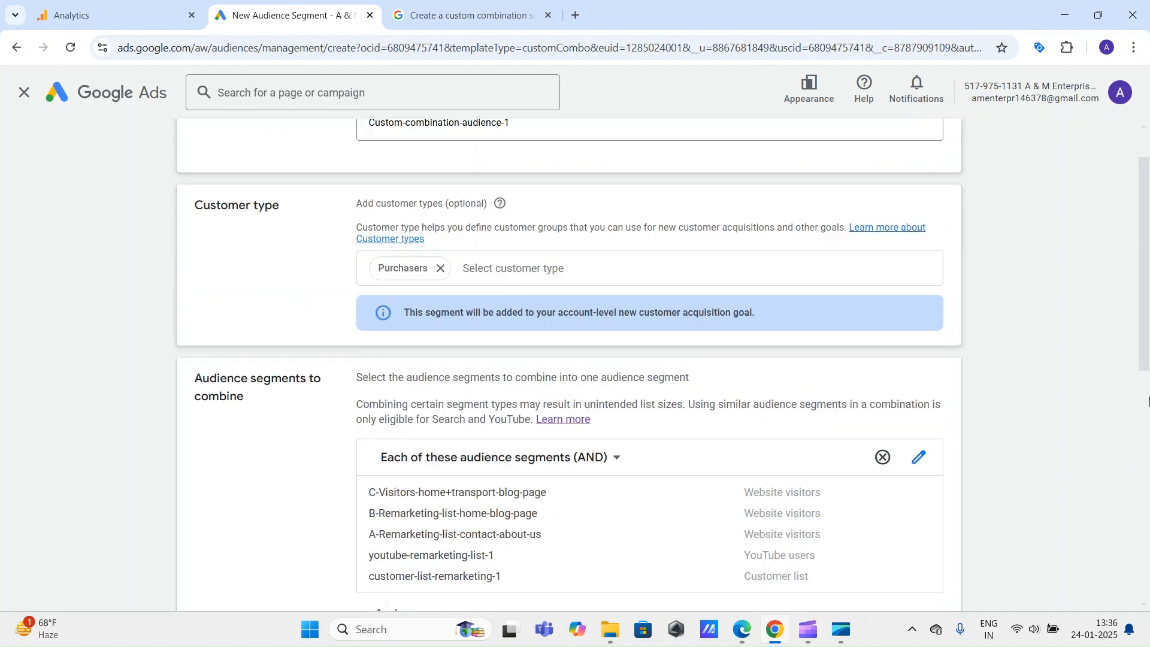
pyautogui.scroll(-1, 1148, 401)
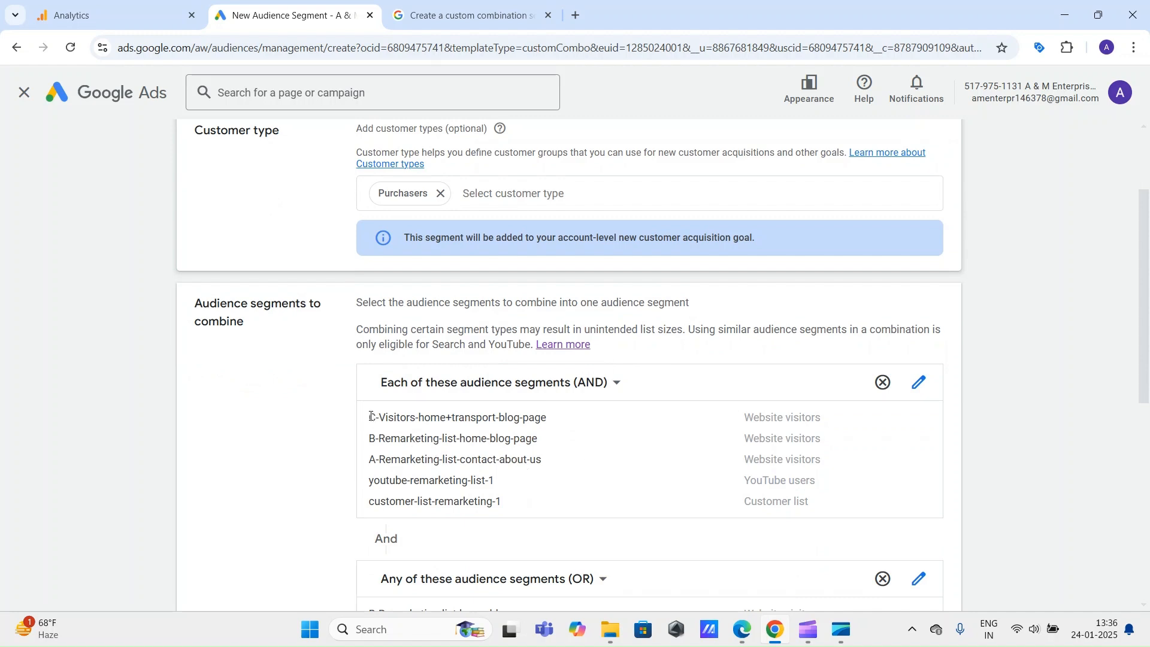
# Review the website visitor, YouTube user and customer list segments in the "Each of these audience segments (AND)" group
pyautogui.moveTo(370, 417); pyautogui.dragTo(460, 414)
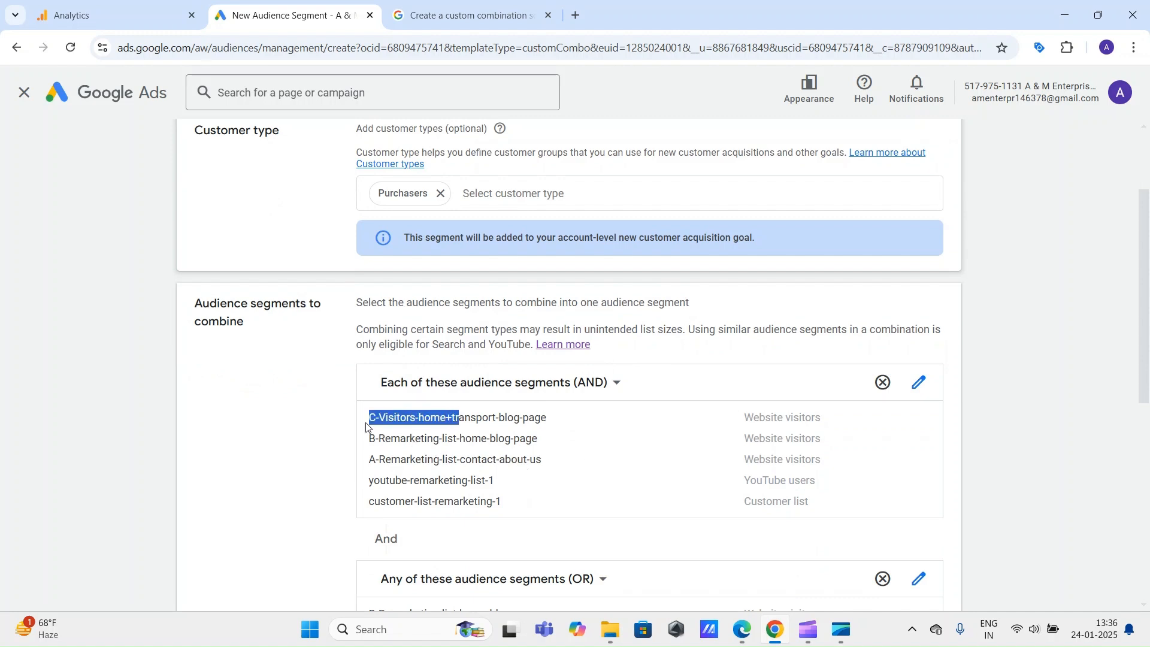
pyautogui.click(384, 432)
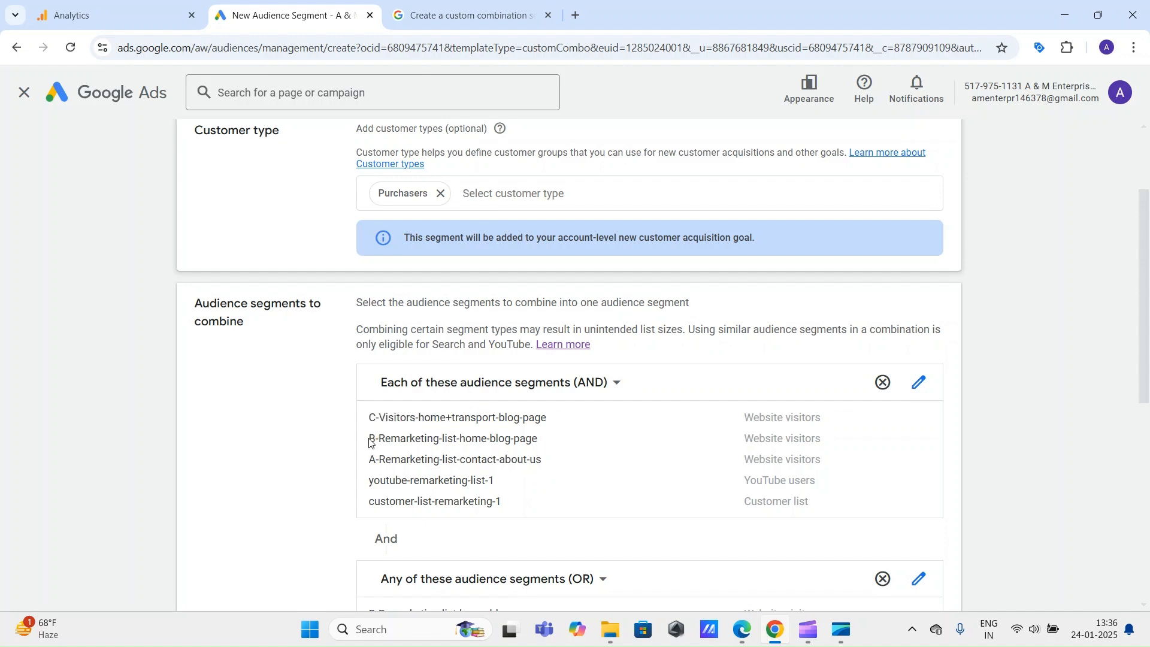
pyautogui.moveTo(369, 440); pyautogui.dragTo(445, 440)
pyautogui.moveTo(371, 459); pyautogui.dragTo(443, 481)
pyautogui.moveTo(376, 503); pyautogui.dragTo(444, 504)
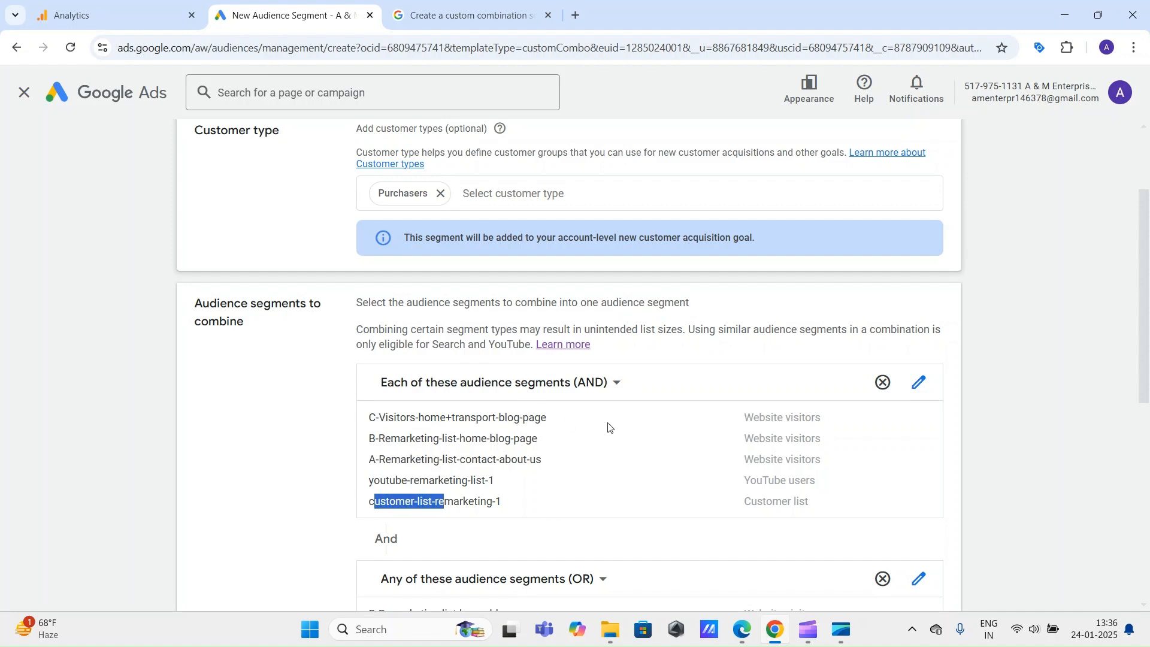
pyautogui.moveTo(370, 418); pyautogui.dragTo(502, 497)
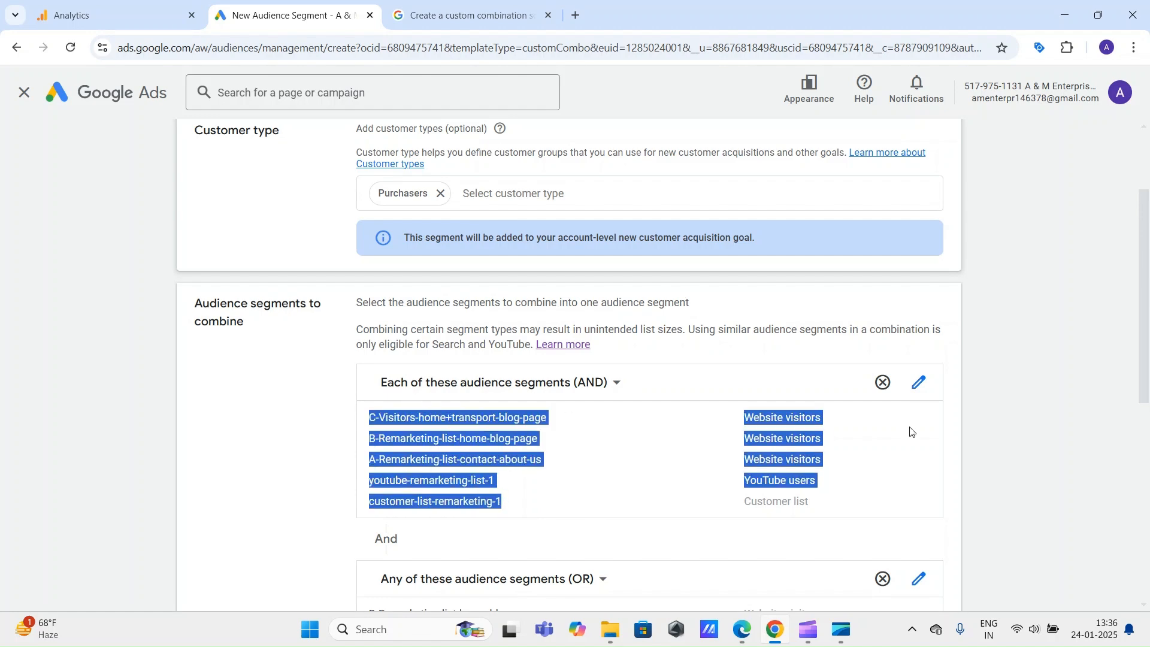
pyautogui.click(1023, 426)
# Examine each website visitor segment in the "Any of these audience segments (OR)" group and compare the group with the AND group
pyautogui.scroll(-5, 1024, 426)
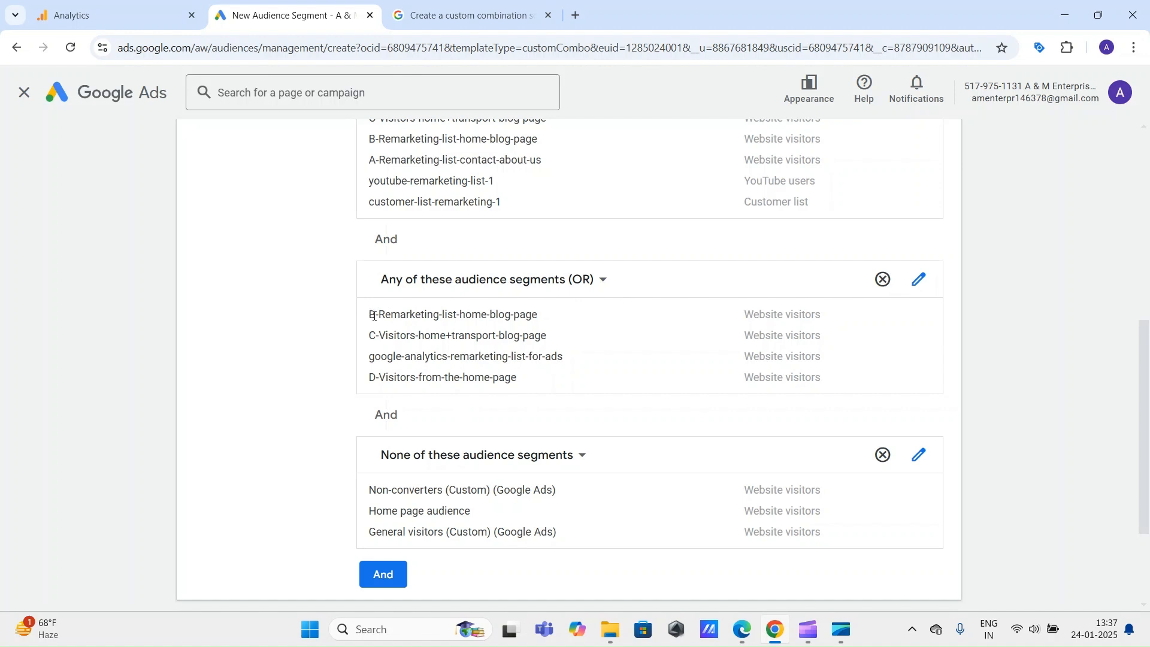
pyautogui.moveTo(371, 314); pyautogui.dragTo(570, 319)
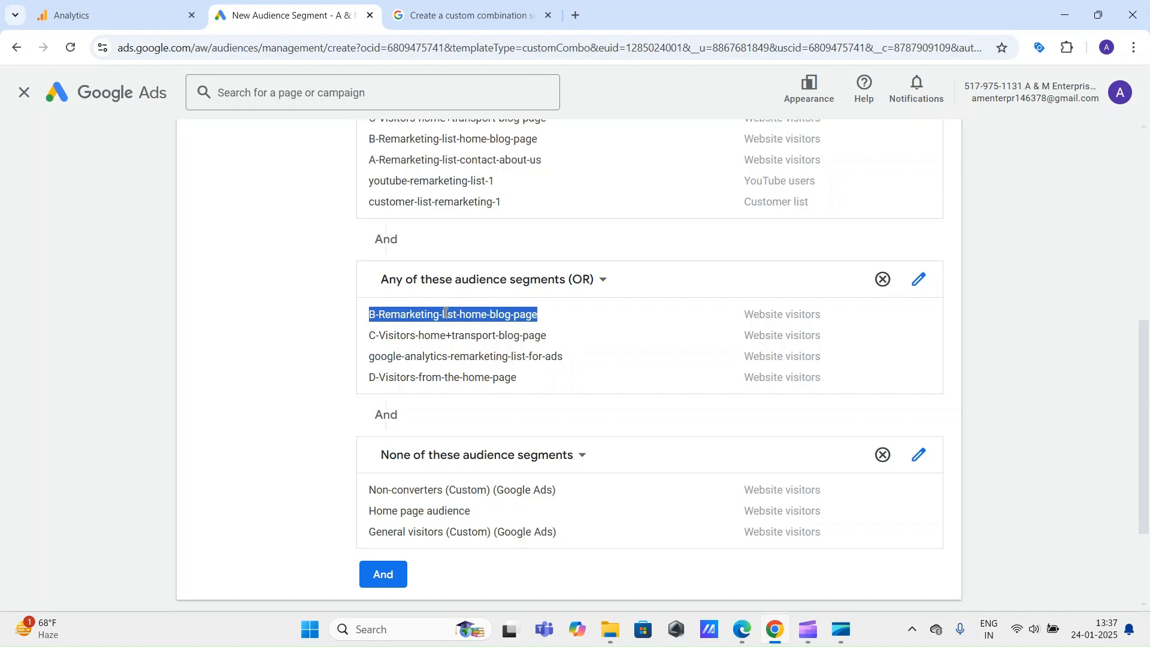
pyautogui.tripleClick(481, 318)
pyautogui.tripleClick(462, 343)
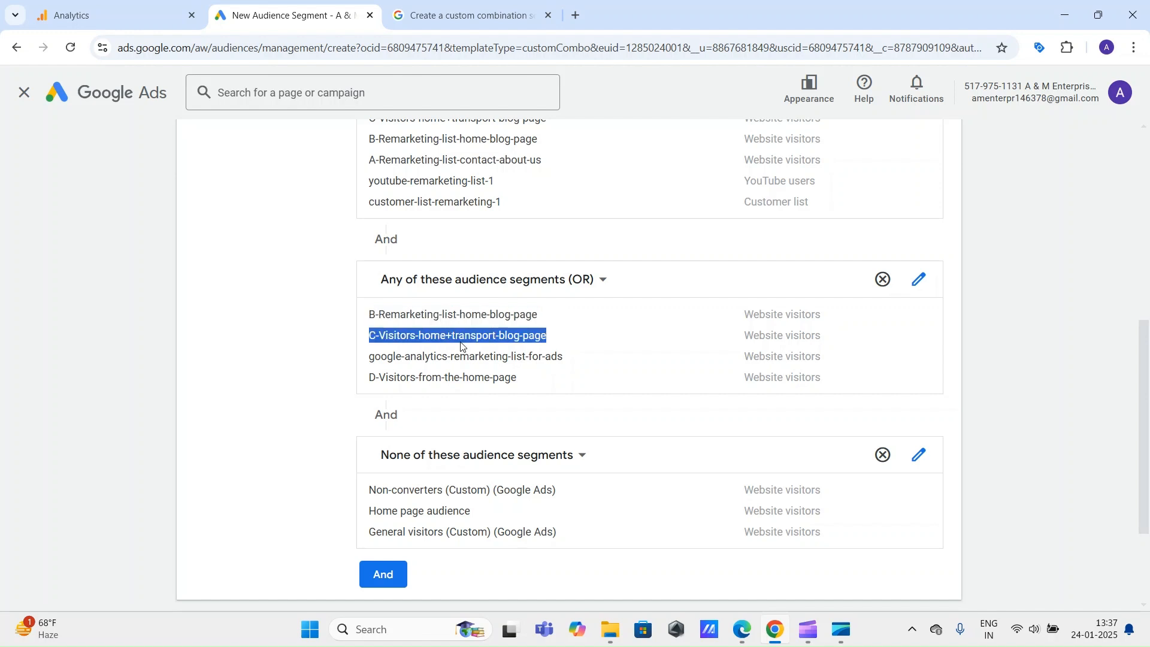
pyautogui.tripleClick(400, 359)
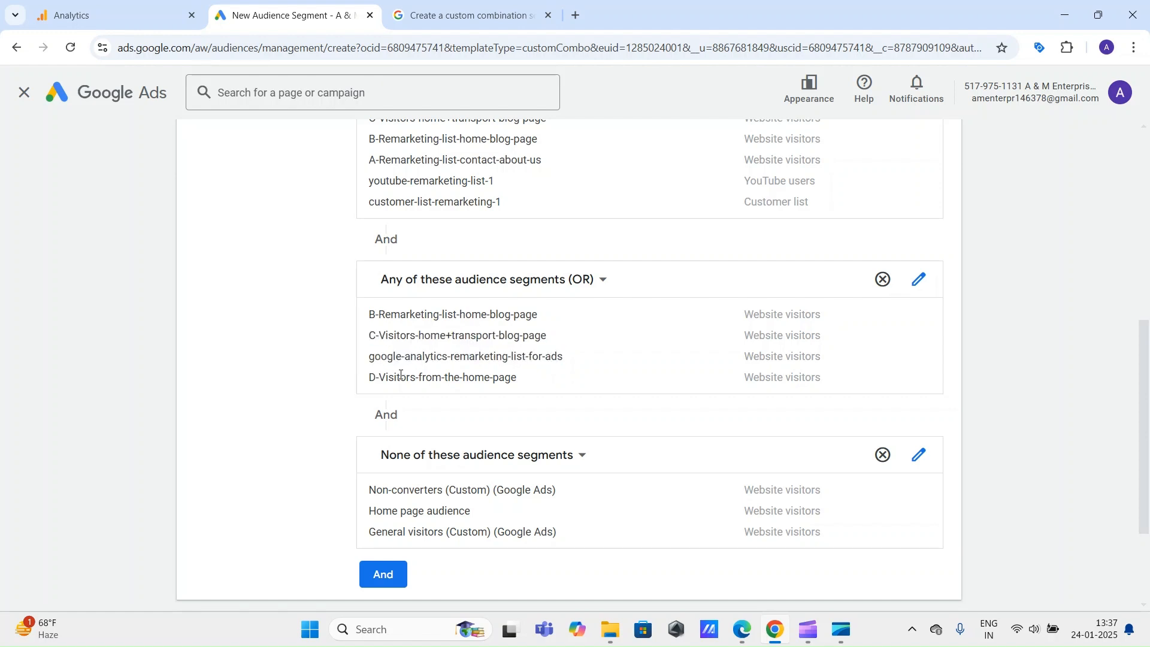
pyautogui.tripleClick(401, 378)
pyautogui.click(1042, 354)
pyautogui.moveTo(368, 316); pyautogui.dragTo(519, 384)
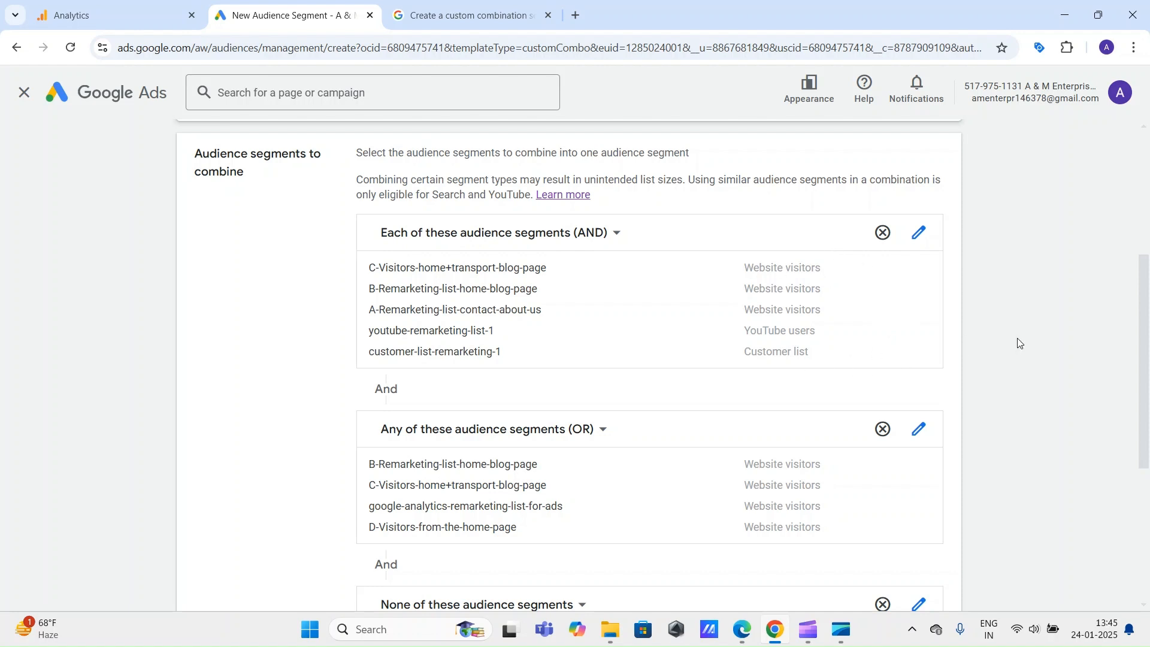
pyautogui.scroll(-4, 1019, 393)
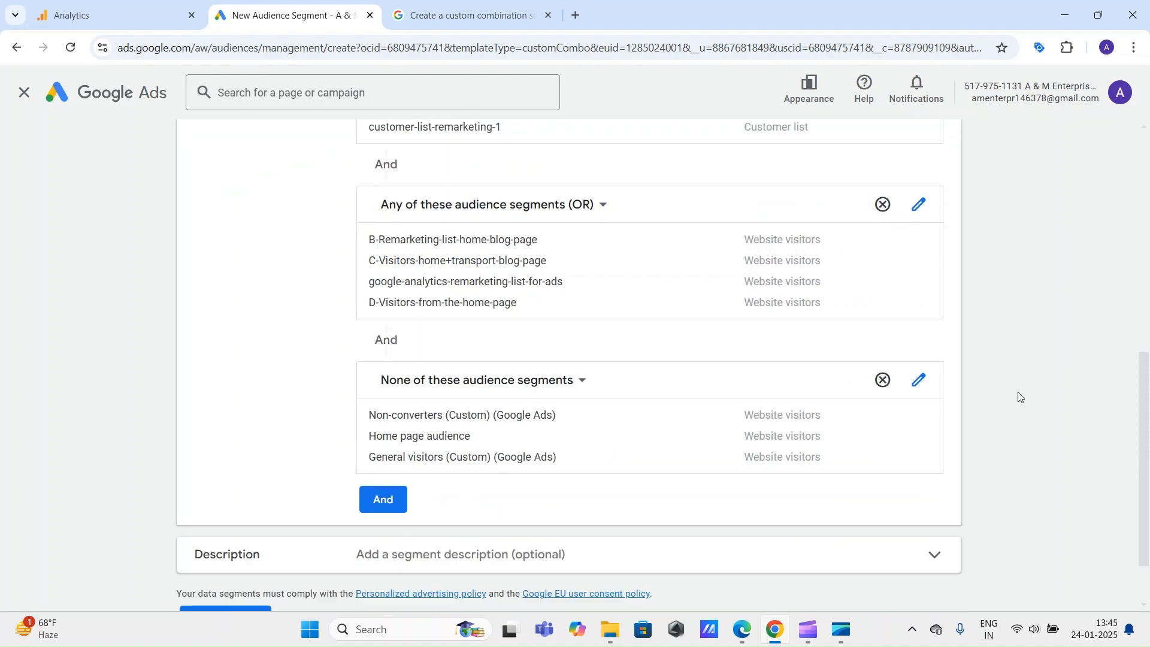
pyautogui.scroll(1, 437, 252)
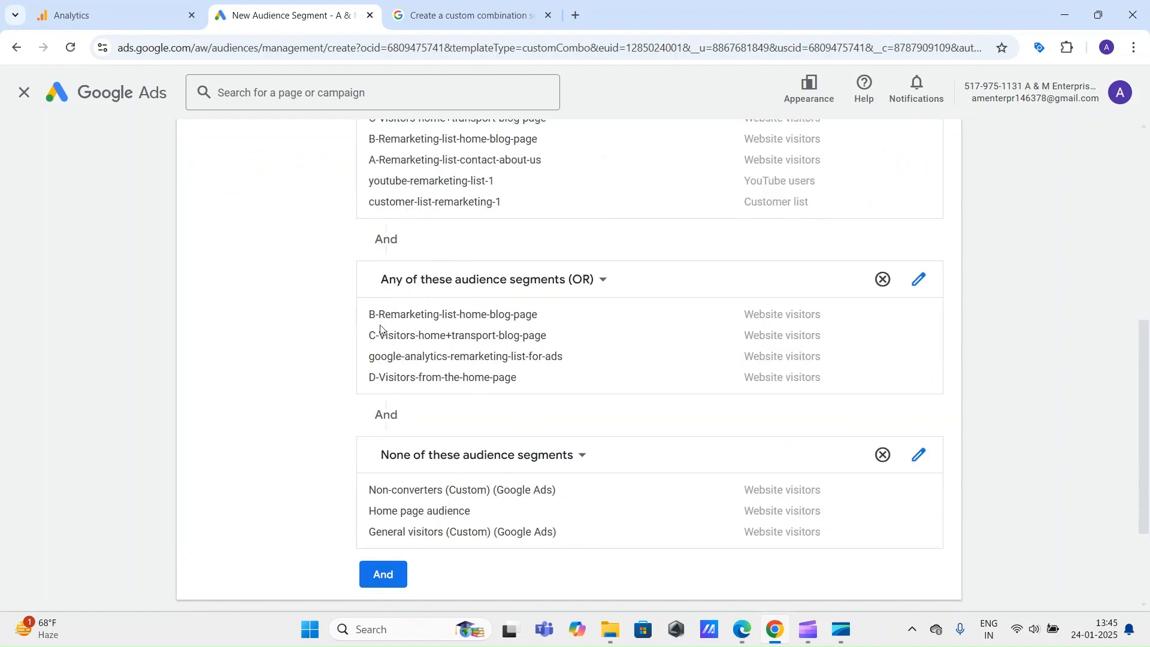
pyautogui.moveTo(370, 318); pyautogui.dragTo(538, 309)
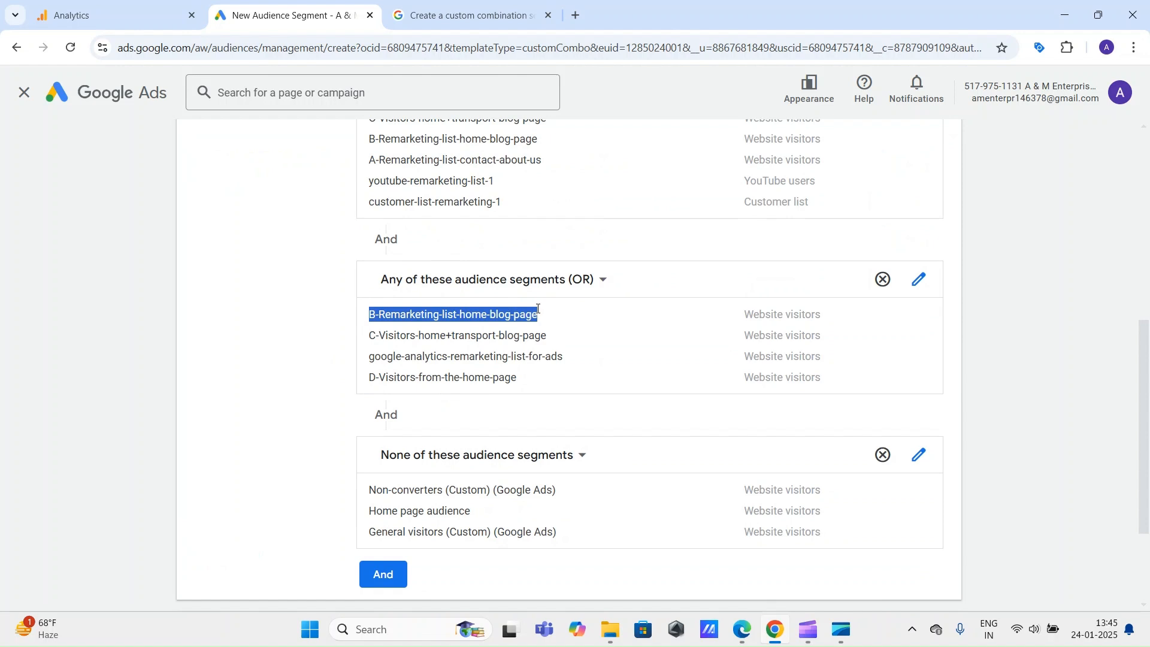
pyautogui.tripleClick(414, 335)
pyautogui.click(402, 357)
pyautogui.doubleClick(401, 379)
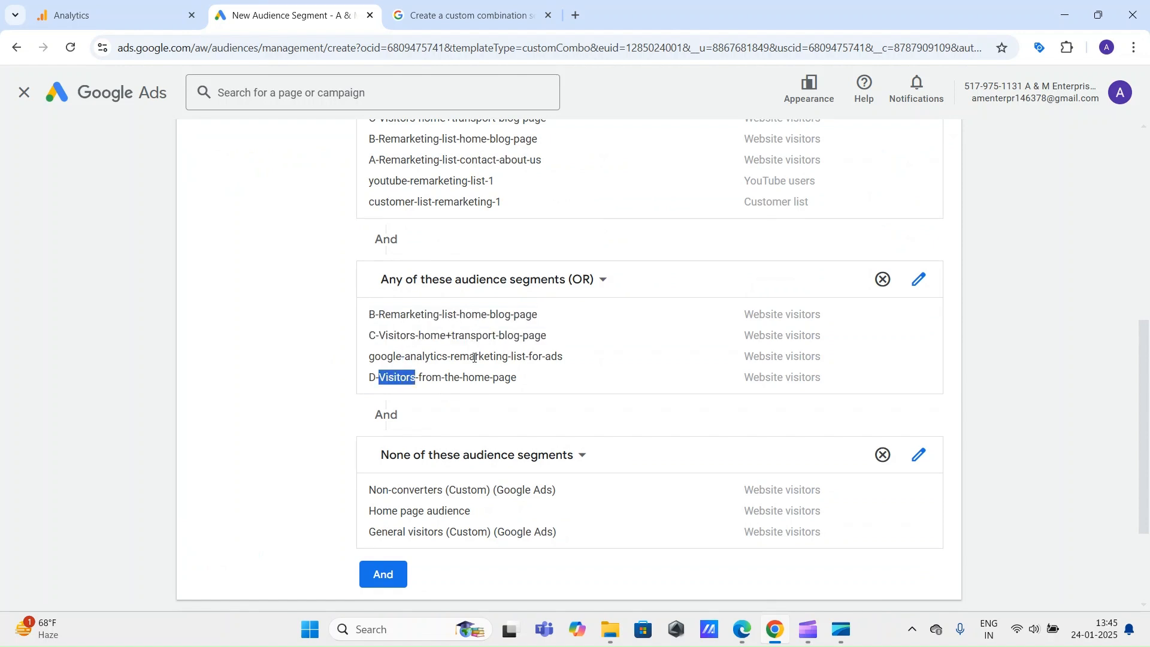
pyautogui.click(983, 354)
pyautogui.scroll(3, 728, 361)
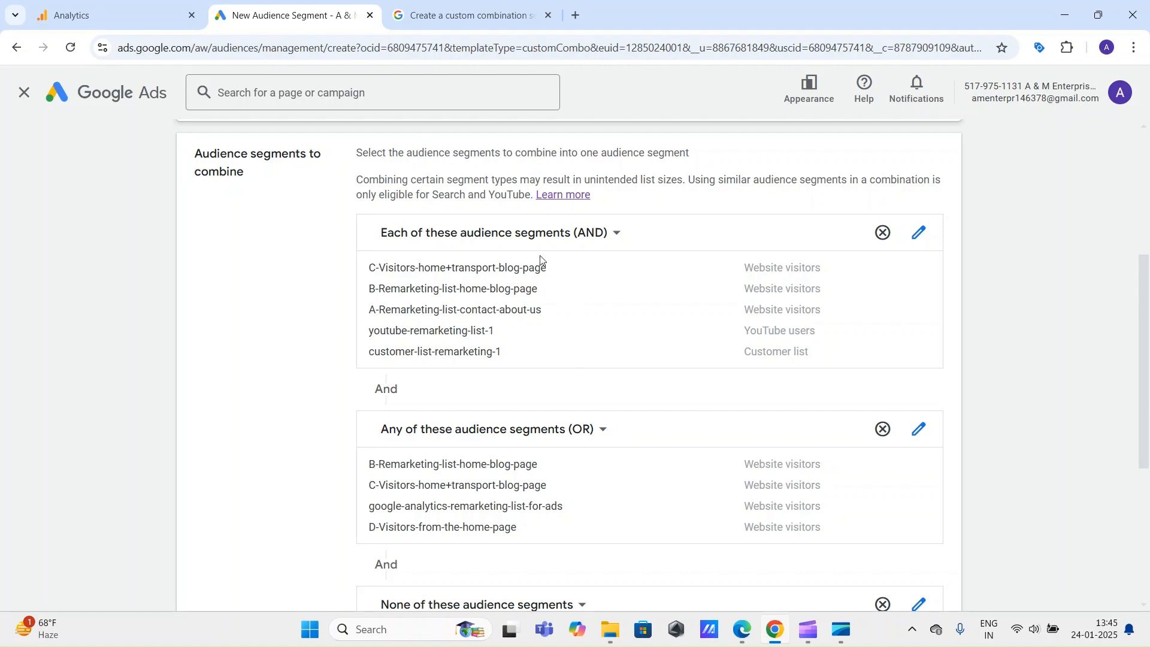
# Examine the segments excluded by the "None of these audience segments" group
pyautogui.scroll(-5, 938, 313)
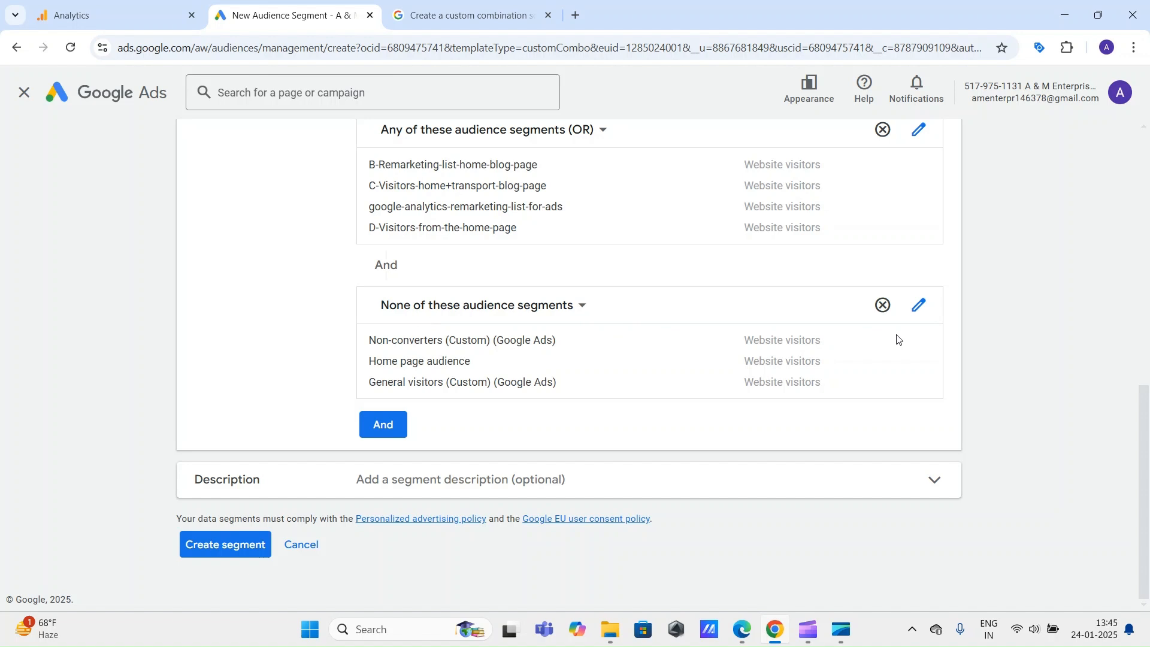
pyautogui.moveTo(376, 338); pyautogui.dragTo(514, 342)
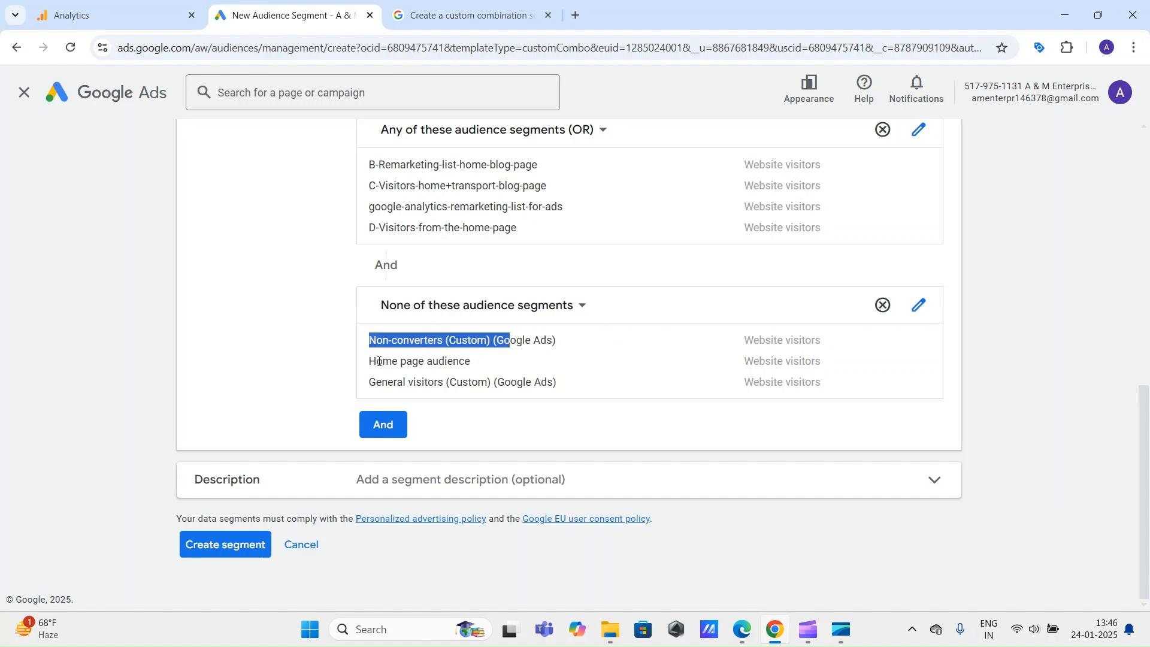
pyautogui.moveTo(377, 361); pyautogui.dragTo(480, 367)
pyautogui.moveTo(367, 385); pyautogui.dragTo(458, 384)
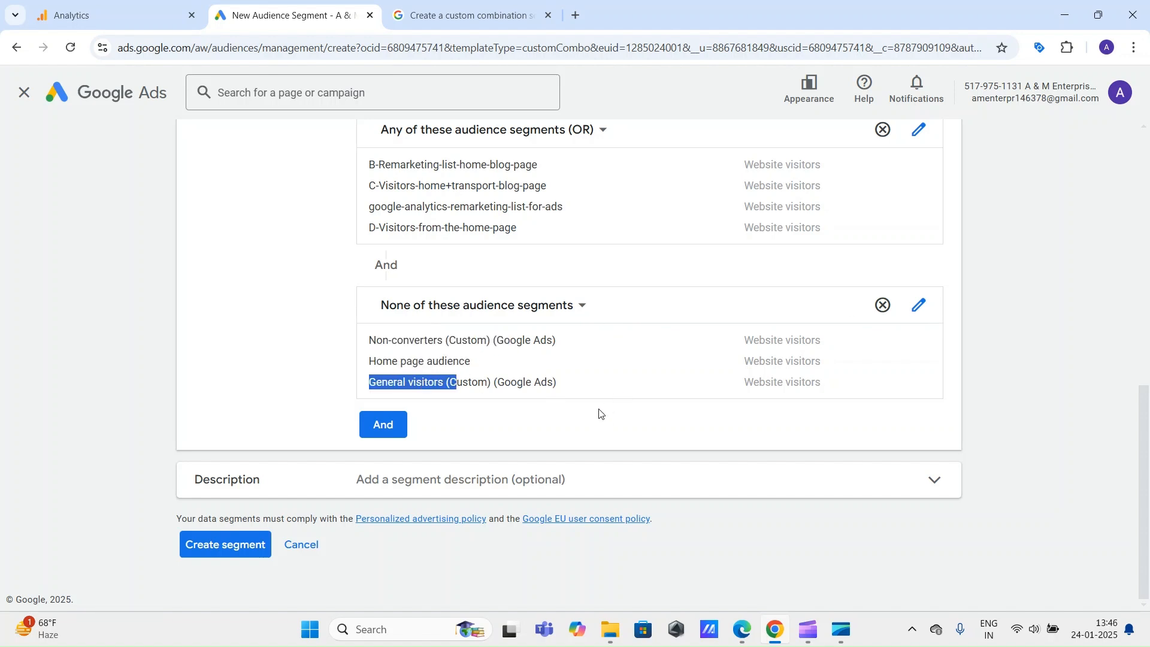
pyautogui.scroll(3, 613, 403)
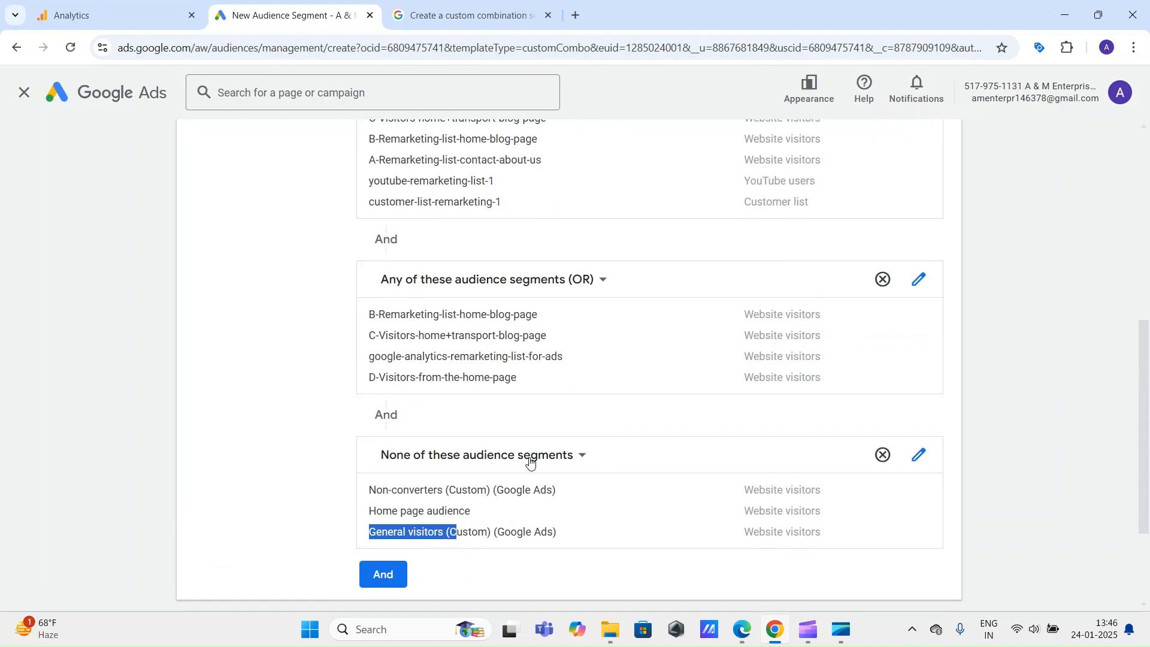
pyautogui.scroll(4, 803, 391)
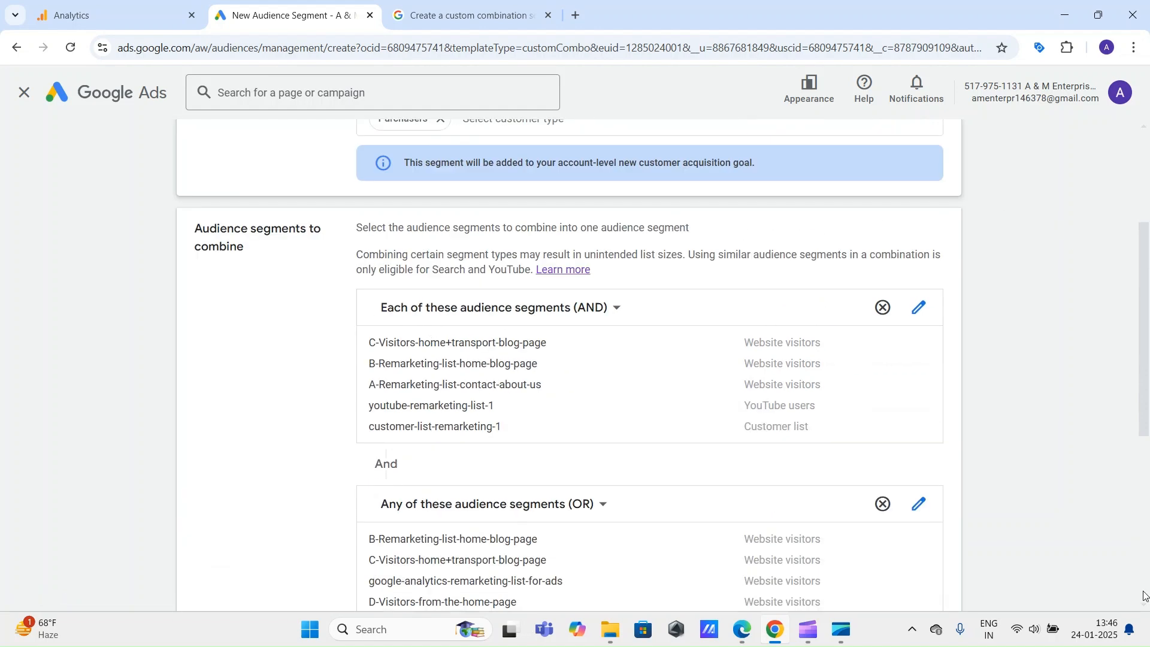
pyautogui.scroll(-2, 857, 484)
pyautogui.scroll(-2, 595, 467)
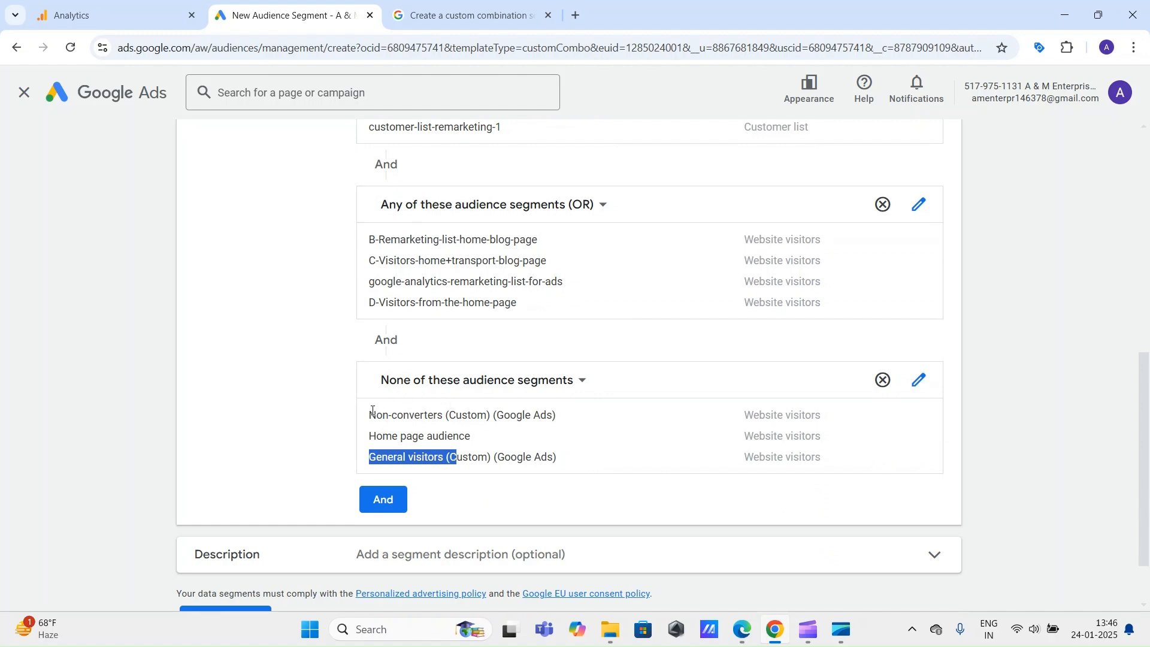
pyautogui.moveTo(351, 416); pyautogui.dragTo(450, 415)
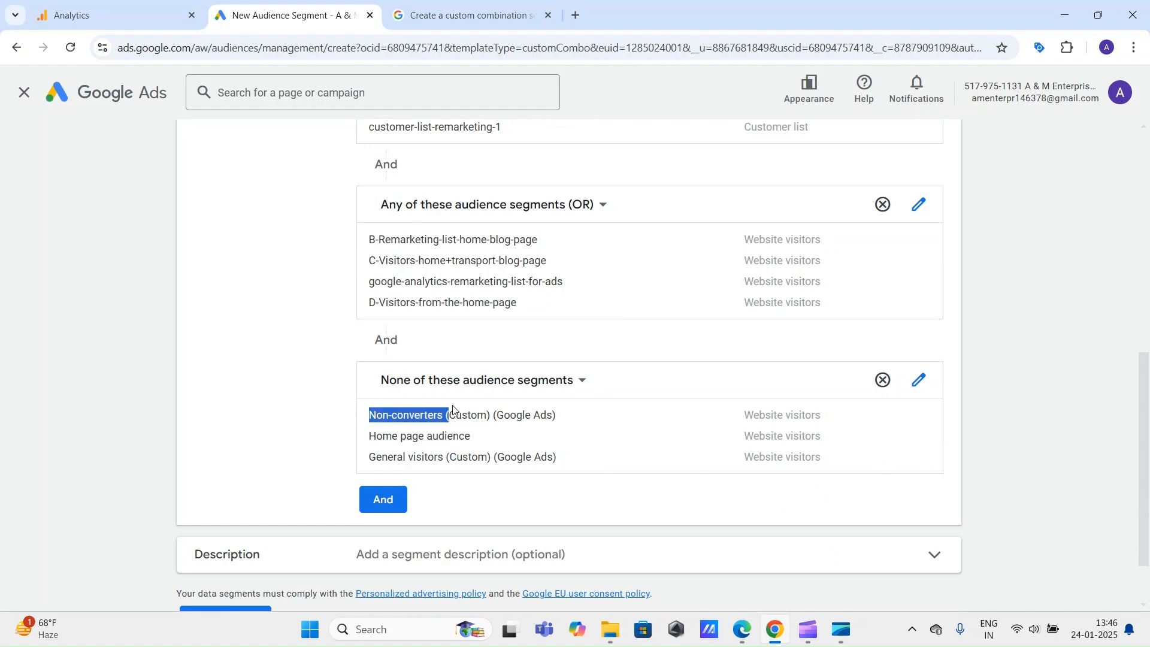
pyautogui.click(379, 440)
pyautogui.moveTo(380, 440); pyautogui.dragTo(482, 444)
pyautogui.click(1142, 394)
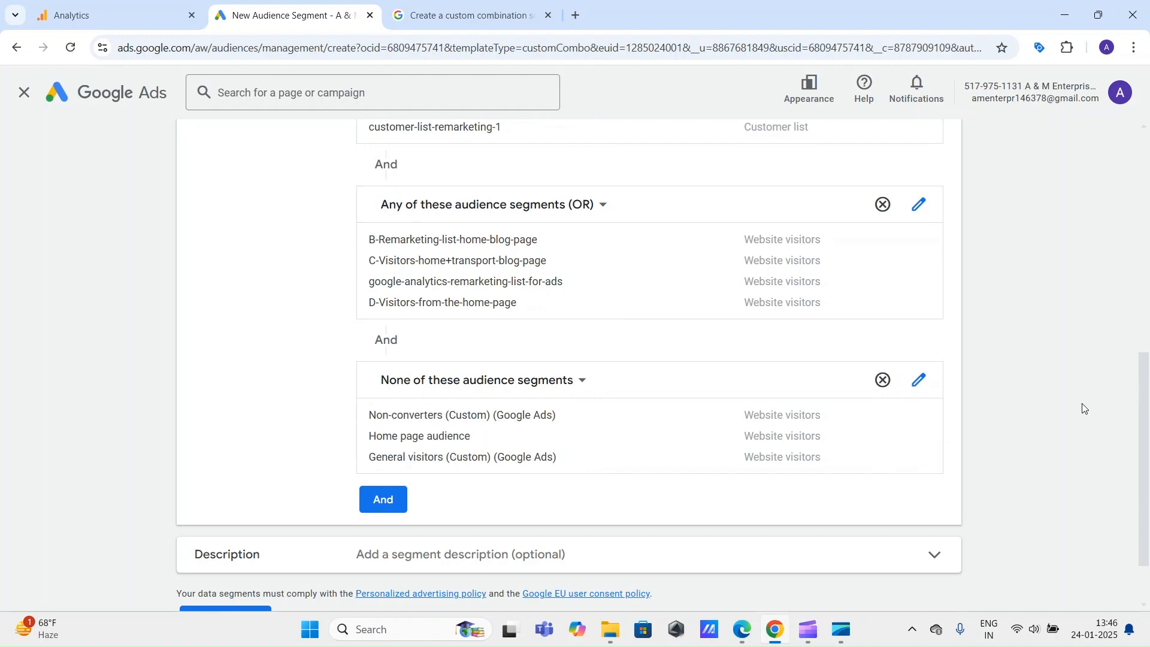
# Check the And connectors that join the three groups and look over the whole combination
pyautogui.scroll(2, 1030, 447)
pyautogui.scroll(1, 1030, 455)
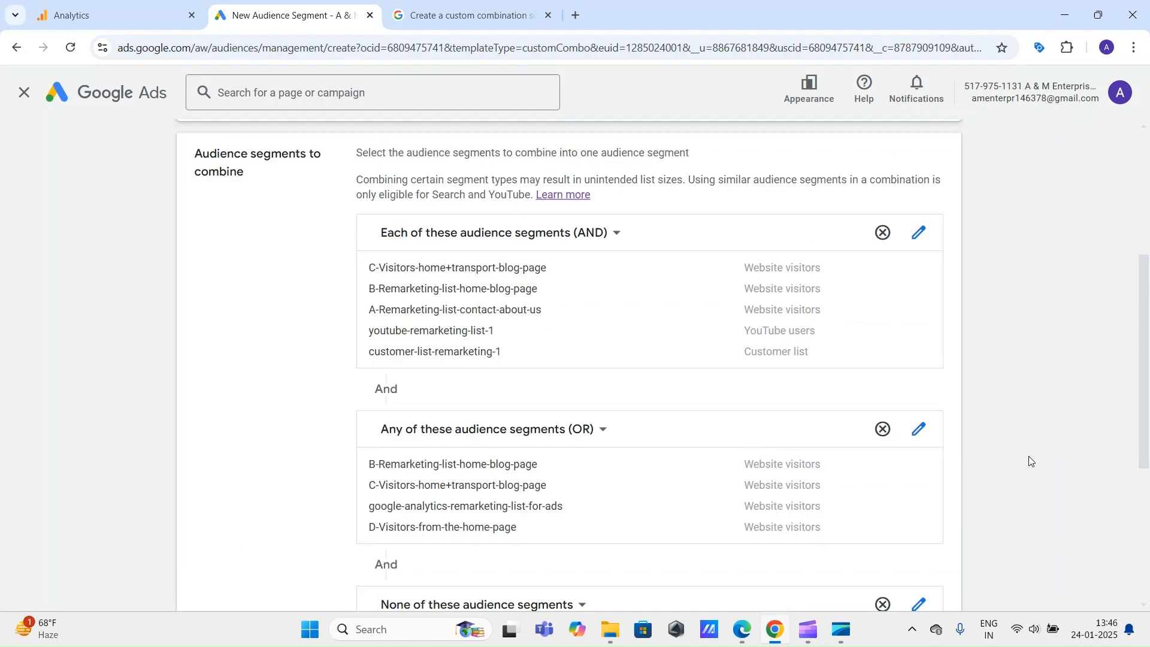
pyautogui.scroll(-1, 1031, 460)
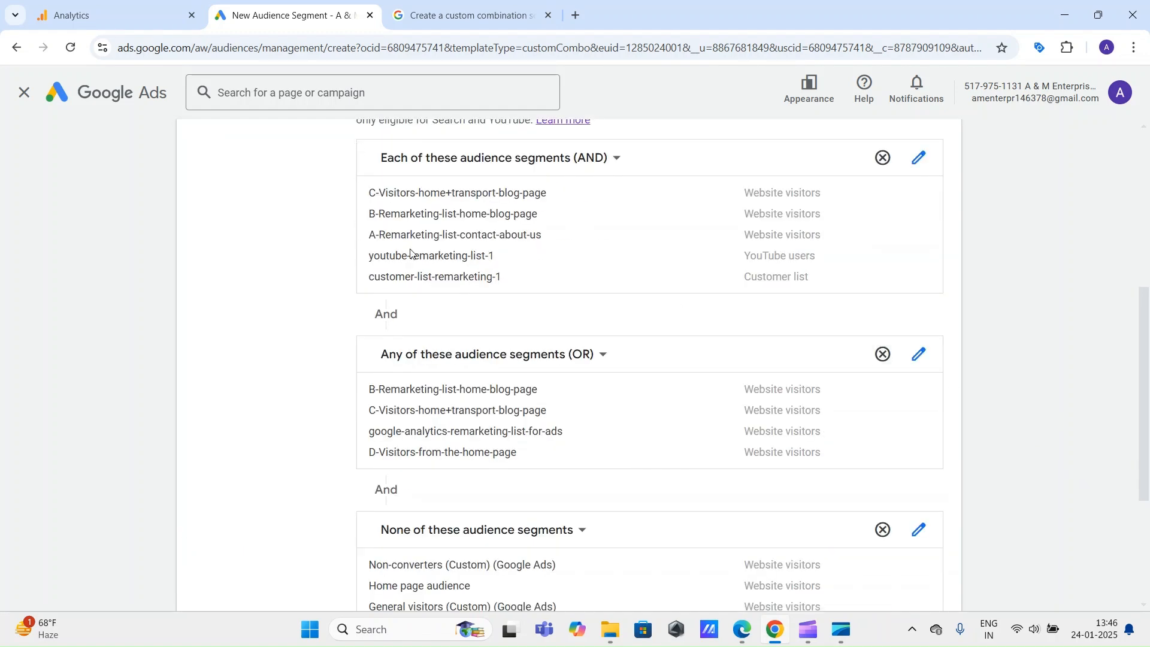
pyautogui.doubleClick(381, 317)
pyautogui.scroll(-1, 641, 362)
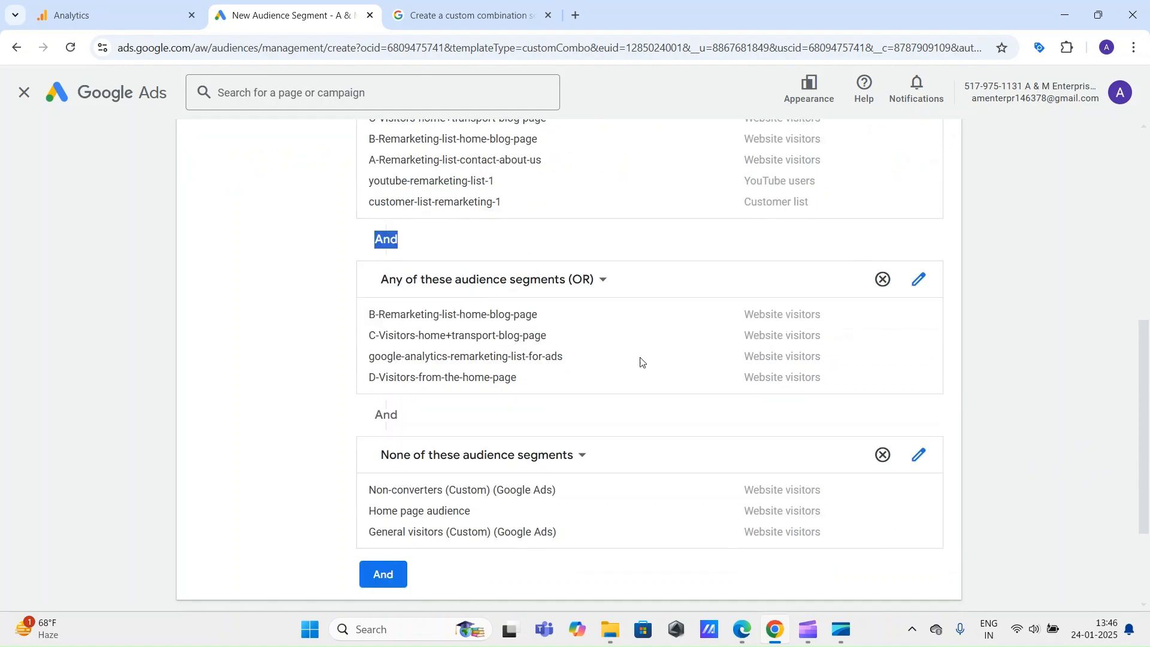
pyautogui.doubleClick(394, 415)
pyautogui.click(1009, 436)
pyautogui.scroll(1, 570, 430)
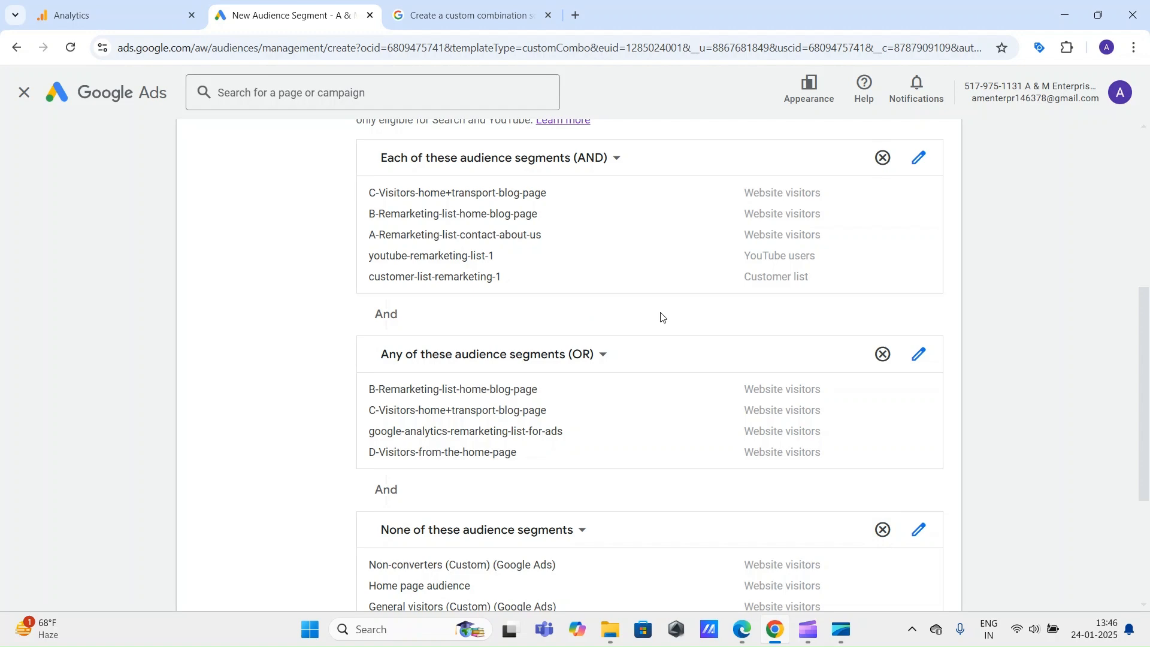
pyautogui.scroll(2, 662, 319)
pyautogui.scroll(-4, 656, 323)
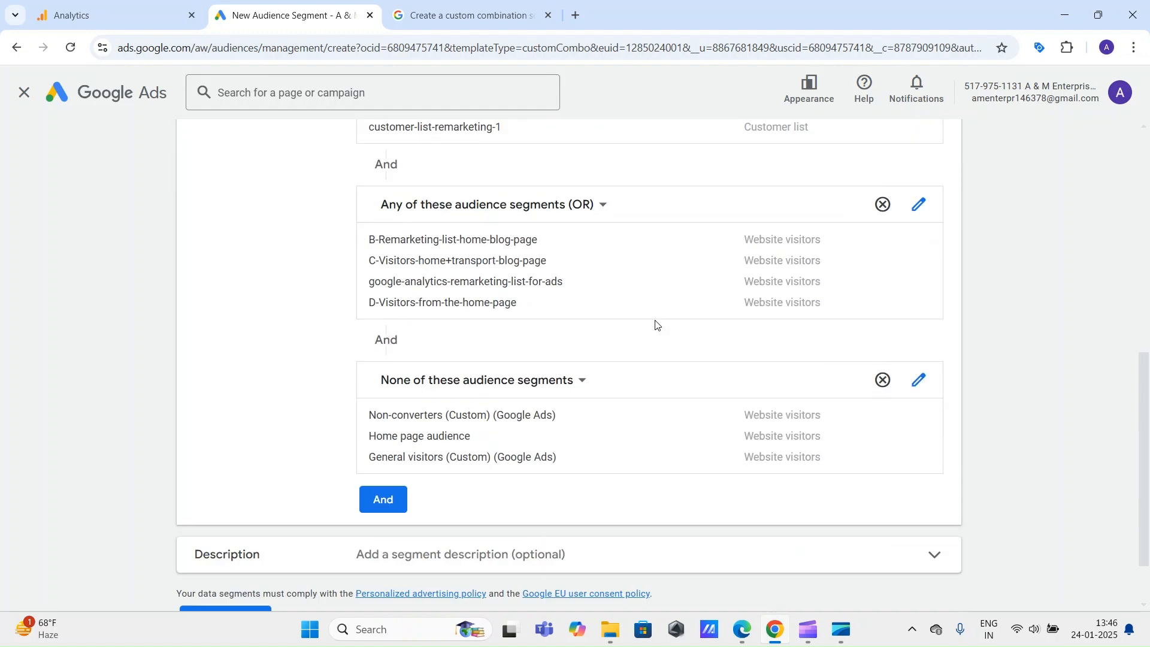
pyautogui.scroll(-1, 657, 324)
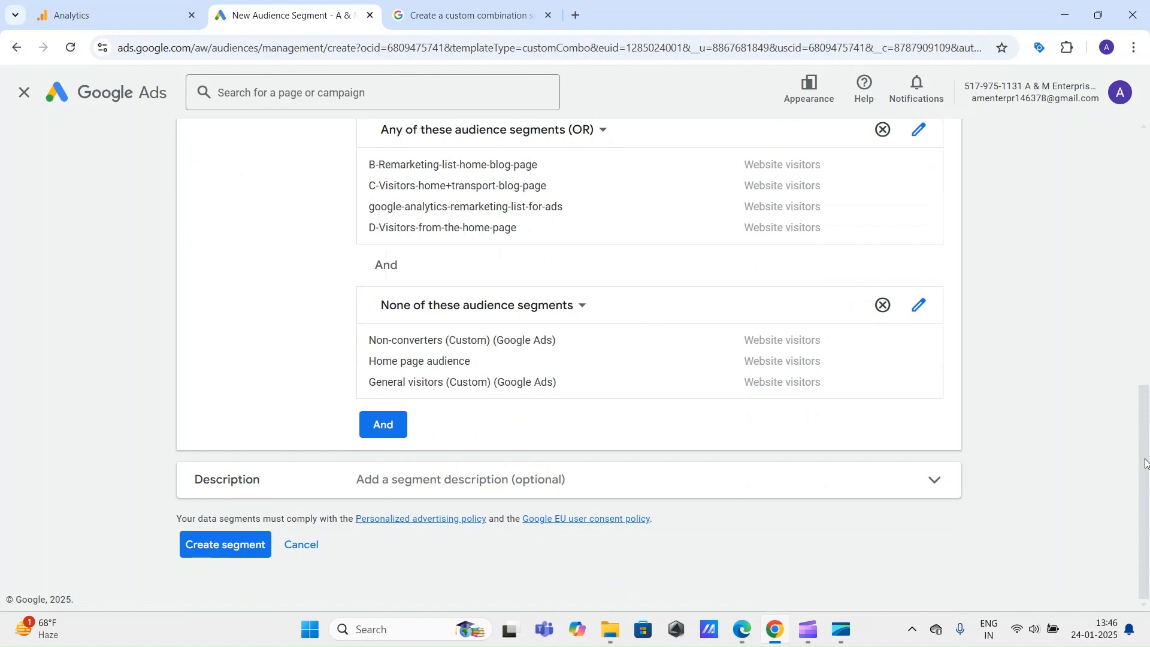
pyautogui.moveTo(1147, 464); pyautogui.dragTo(1148, 336)
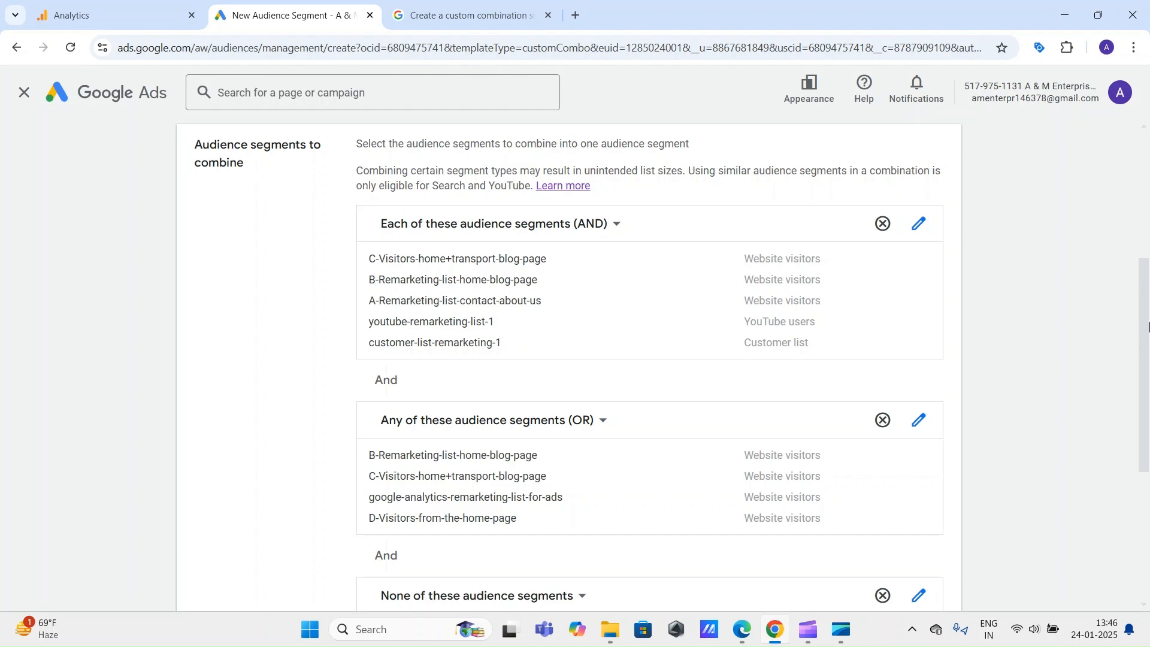
pyautogui.moveTo(1149, 326); pyautogui.dragTo(1149, 473)
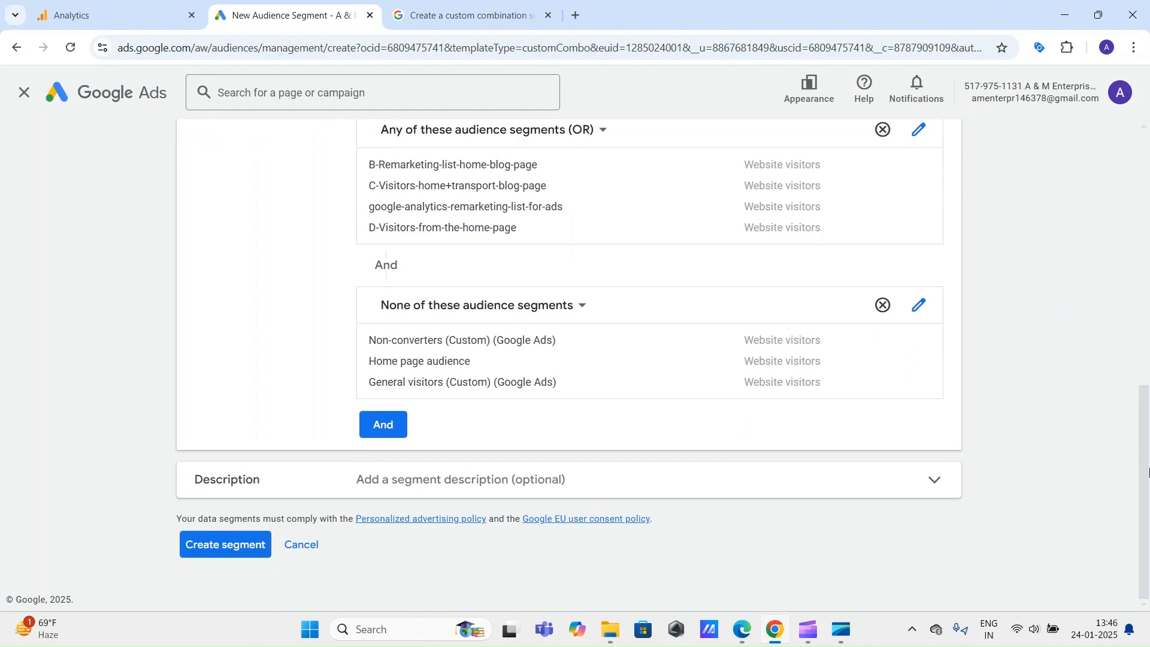
# Add the description "Custom combination segment." and create the segment
pyautogui.click(477, 478)
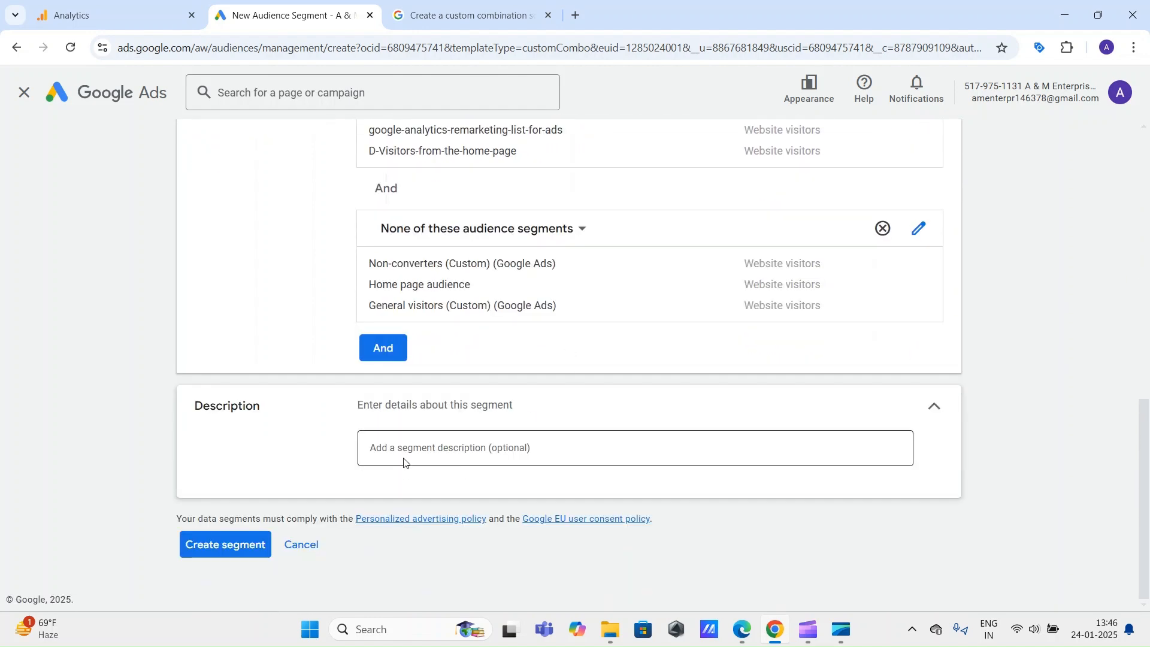
pyautogui.click(460, 446)
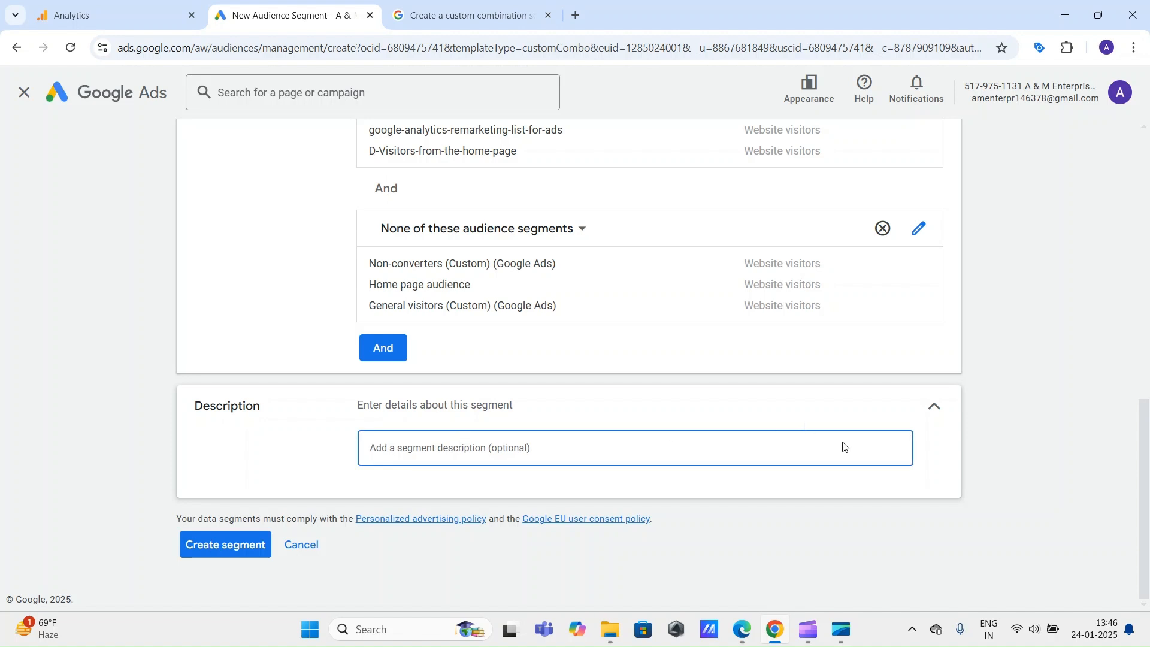
pyautogui.write('Custom combination segment.')
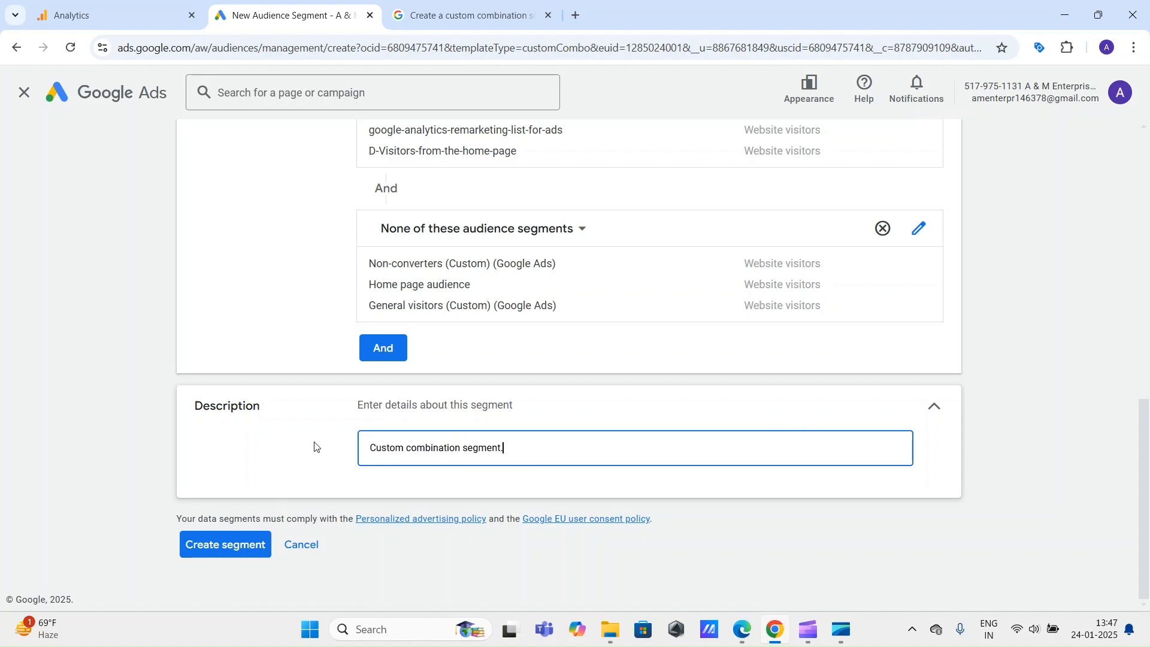
pyautogui.click(226, 544)
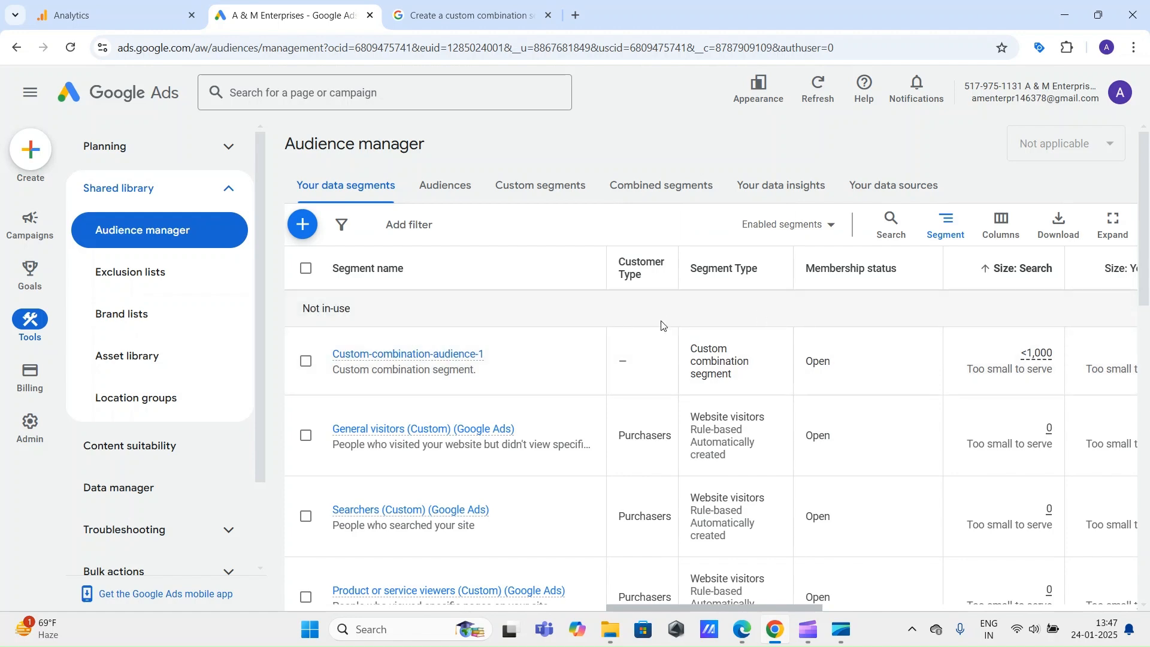
pyautogui.moveTo(404, 358)
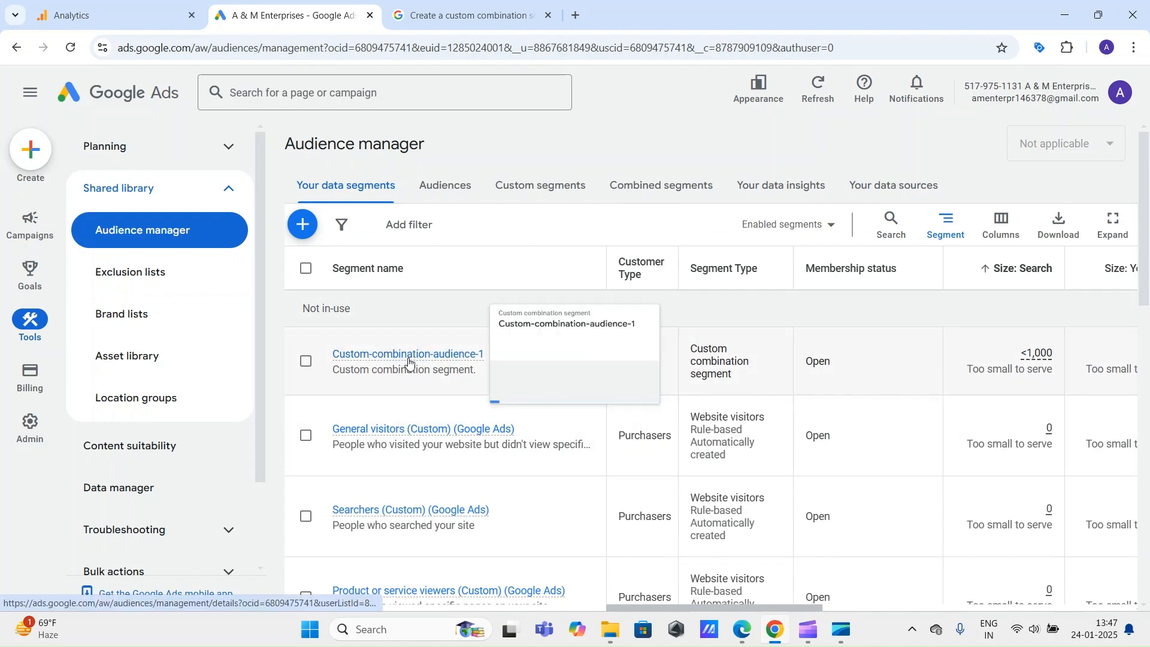